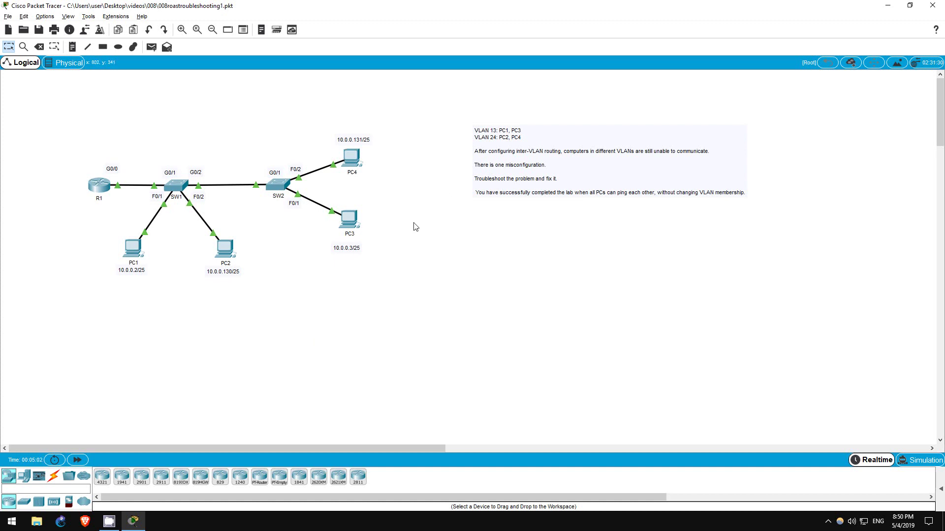
{"action": "left_click_drag", "start_coordinate": [462, 118], "coordinate": [529, 143]}
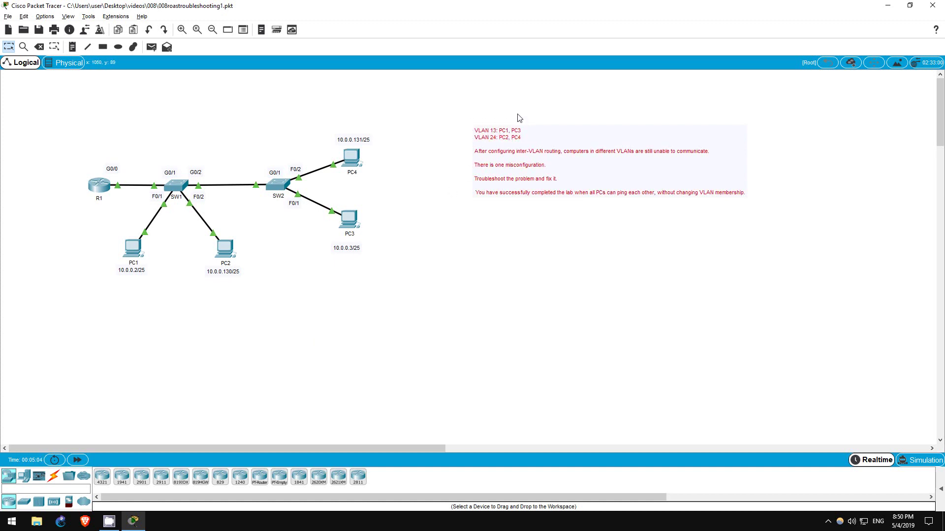
{"action": "left_click", "coordinate": [519, 119]}
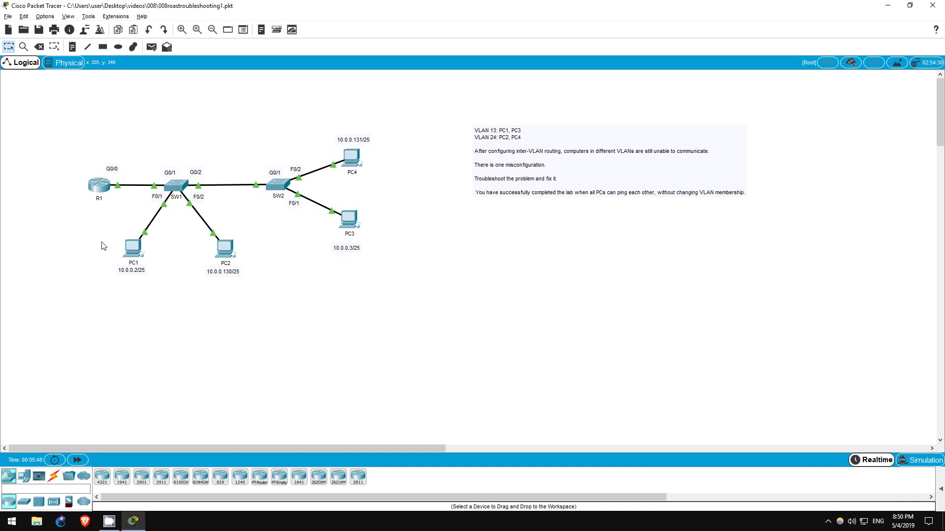
- Ping PC2 at 10.0.0.130 from PC1's command prompt and stop the ping early
{"action": "left_click", "coordinate": [132, 248]}
{"action": "left_click", "coordinate": [343, 96]}
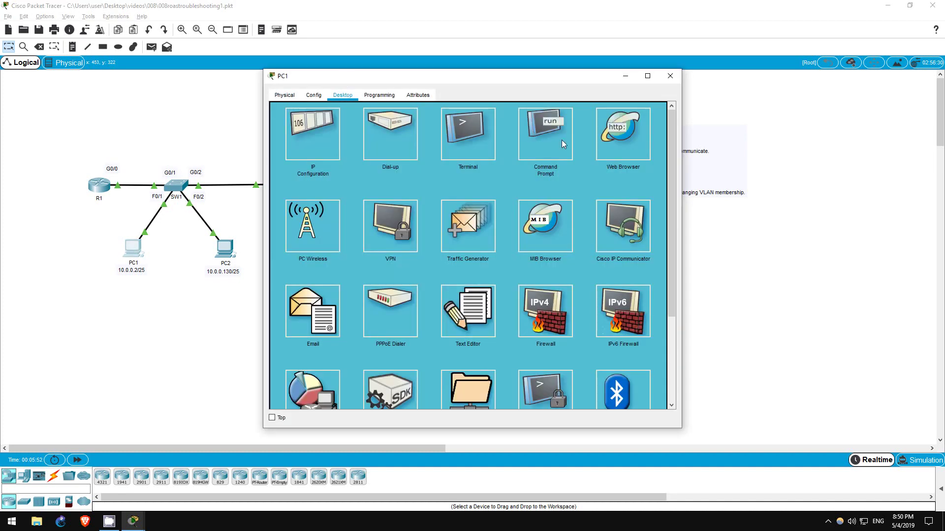
{"action": "left_click", "coordinate": [562, 139]}
{"action": "left_click_drag", "start_coordinate": [479, 82], "coordinate": [642, 80]}
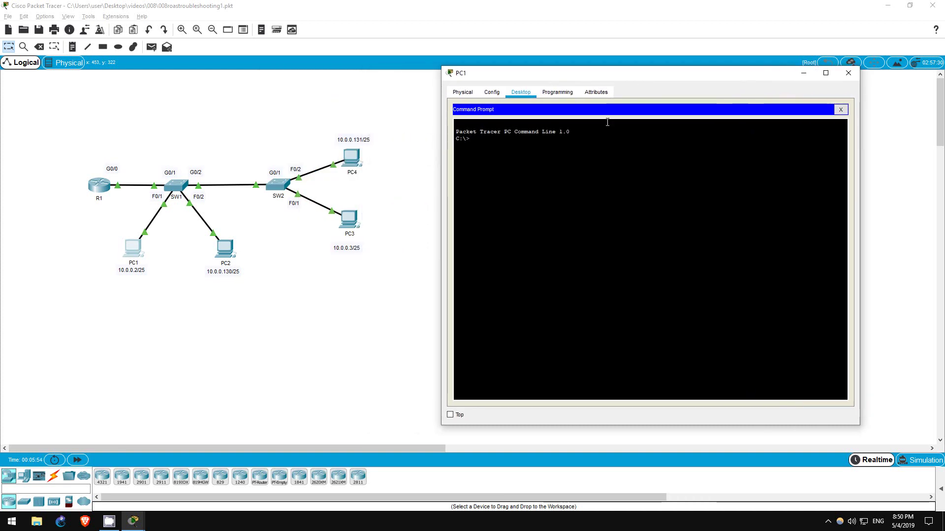
{"action": "type", "text": "ping 10.0.0.130"}
{"action": "key", "text": "Return"}
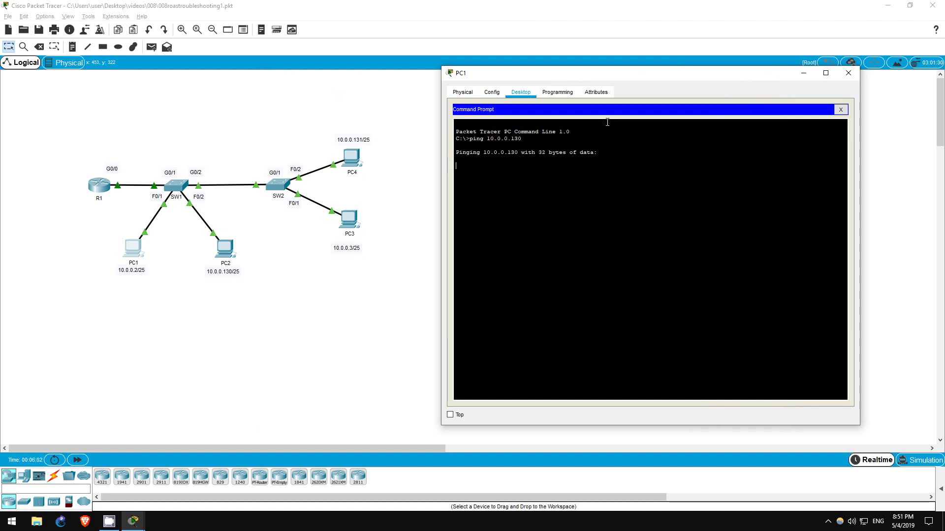
{"action": "key", "text": "ctrl+c"}
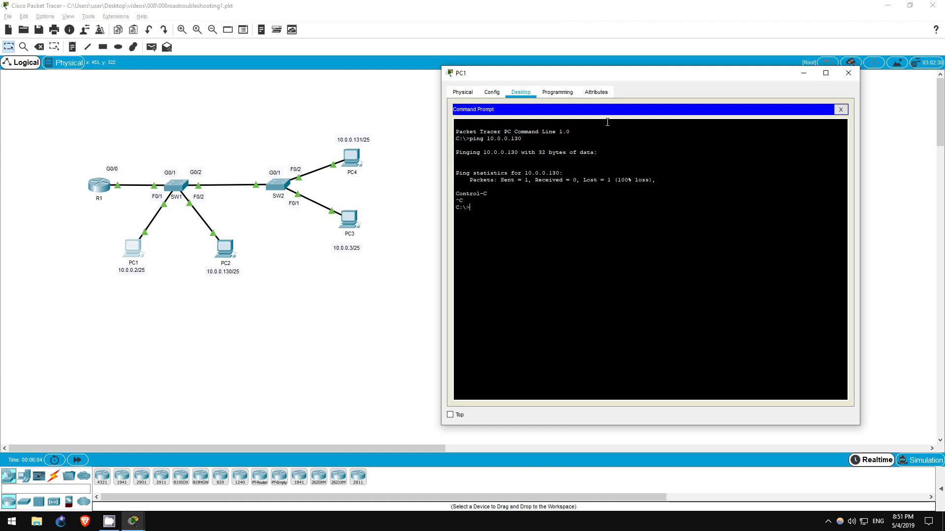
- From PC1, ping PC3 at 10.0.0.3 and PC4 at 10.0.0.131
{"action": "key", "text": "Up"}
{"action": "key", "text": "BackSpace"}
{"action": "type", "text": "3"}
{"action": "key", "text": "Return"}
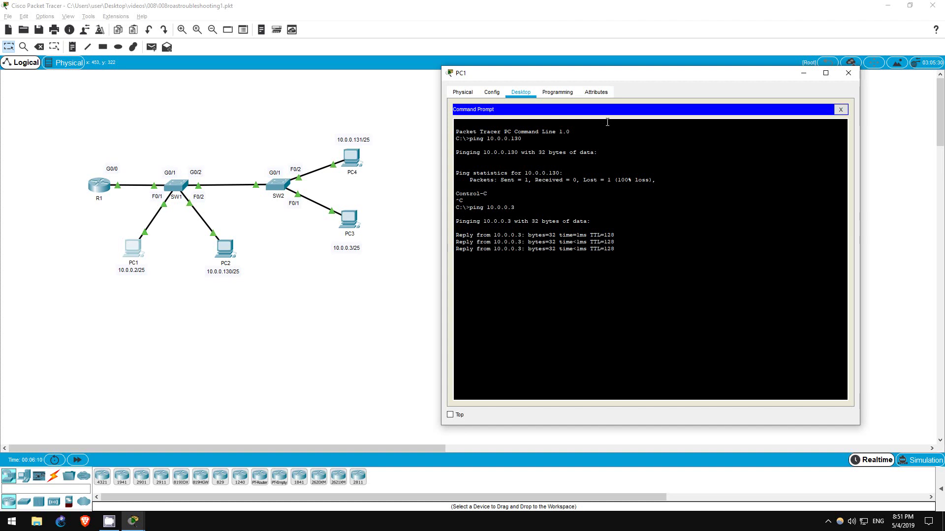
{"action": "key", "text": "Up"}
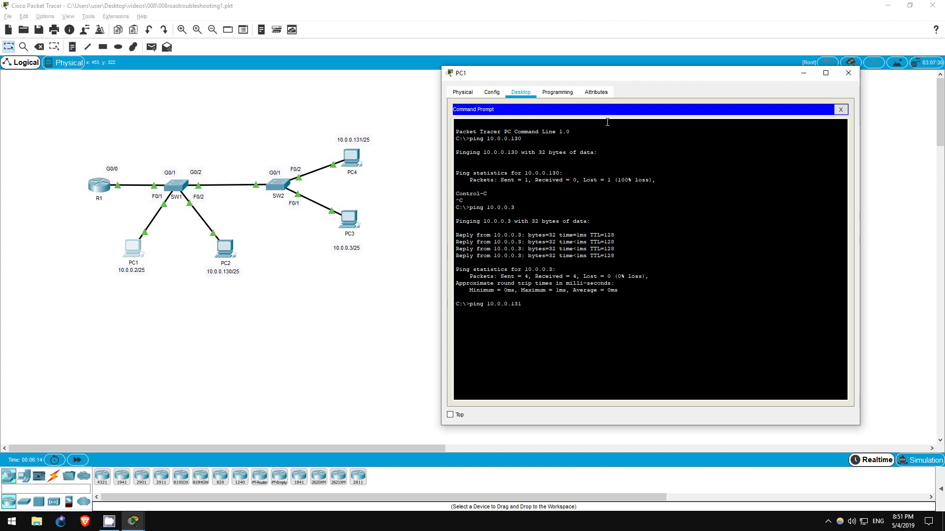
{"action": "key", "text": "Return"}
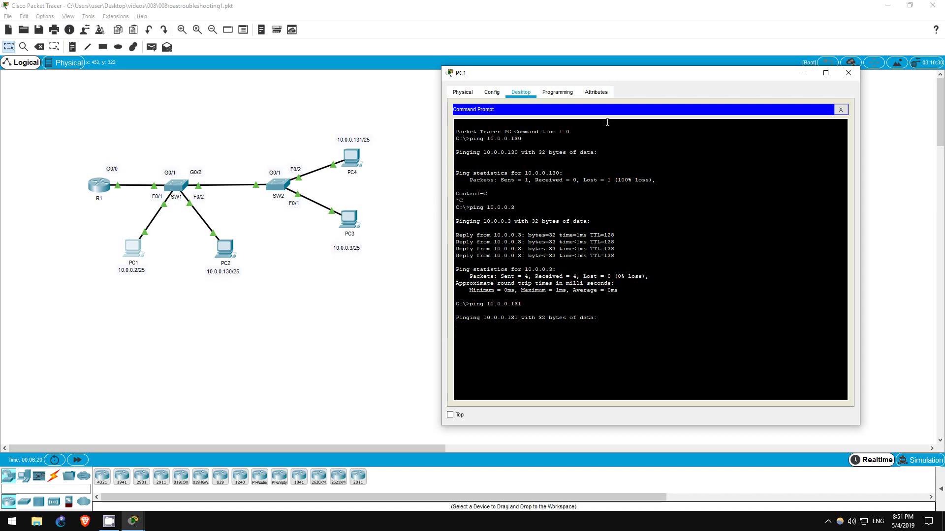
- Ping PC1 at 10.0.0.2 from PC2's command prompt and stop the ping early
{"action": "left_click", "coordinate": [224, 248]}
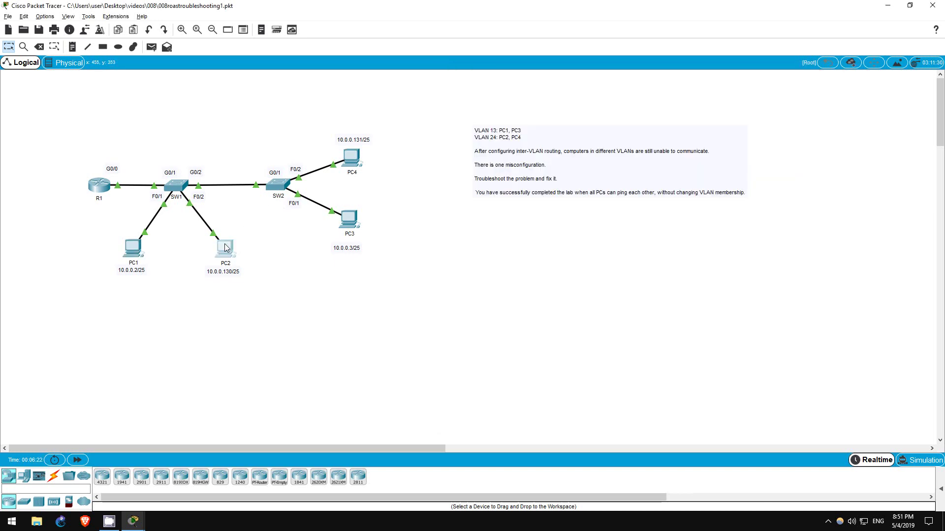
{"action": "left_click", "coordinate": [348, 95]}
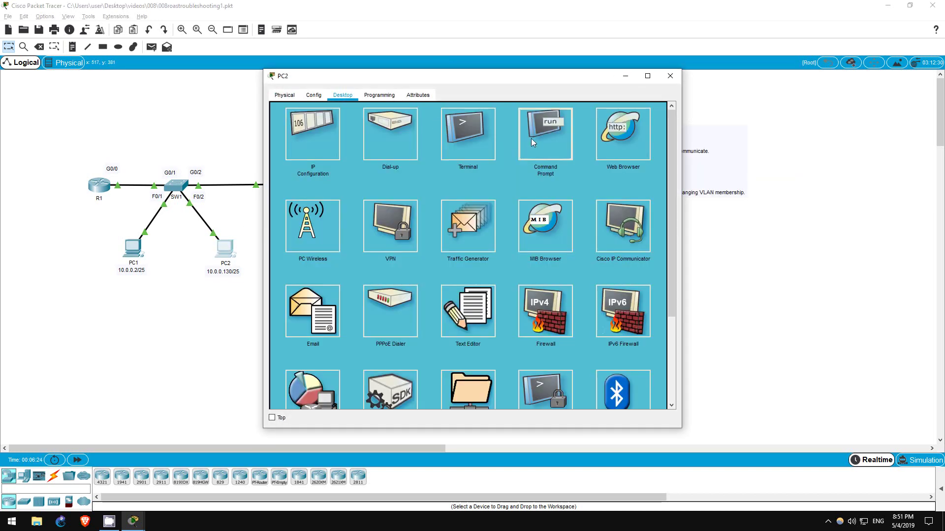
{"action": "left_click", "coordinate": [531, 139]}
{"action": "type", "text": "ping"}
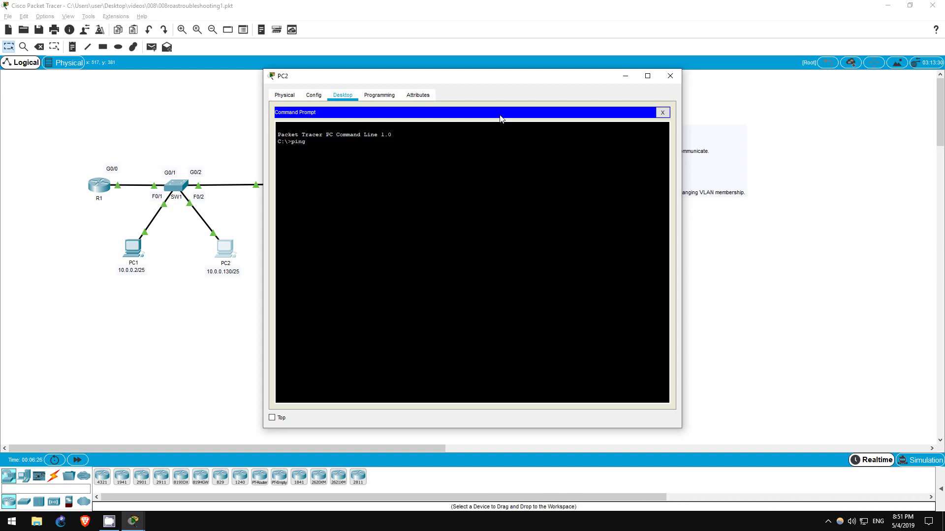
{"action": "type", "text": " 10.0.0.2"}
{"action": "key", "text": "Return"}
{"action": "left_click_drag", "start_coordinate": [436, 81], "coordinate": [584, 83]}
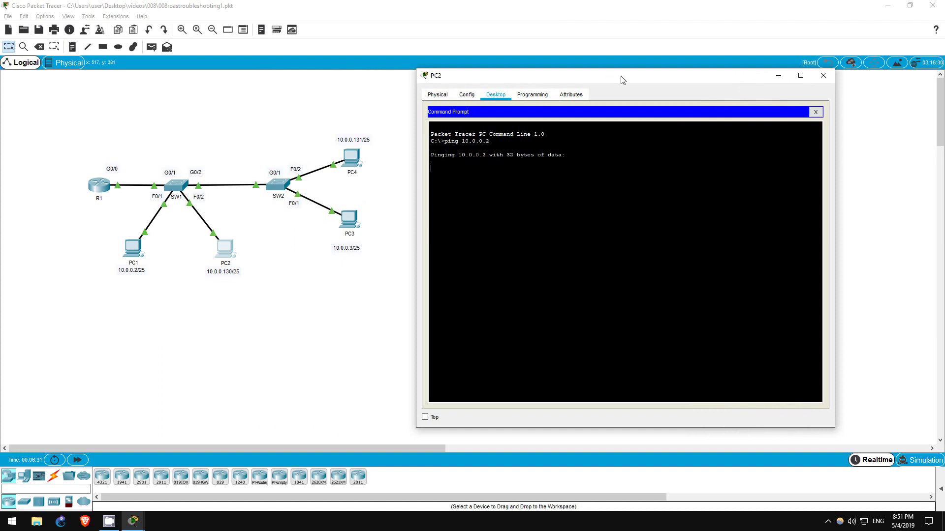
{"action": "key", "text": "ctrl+c"}
- From PC2, ping PC3 at 10.0.0.3 and interrupt the ping
{"action": "key", "text": "Up"}
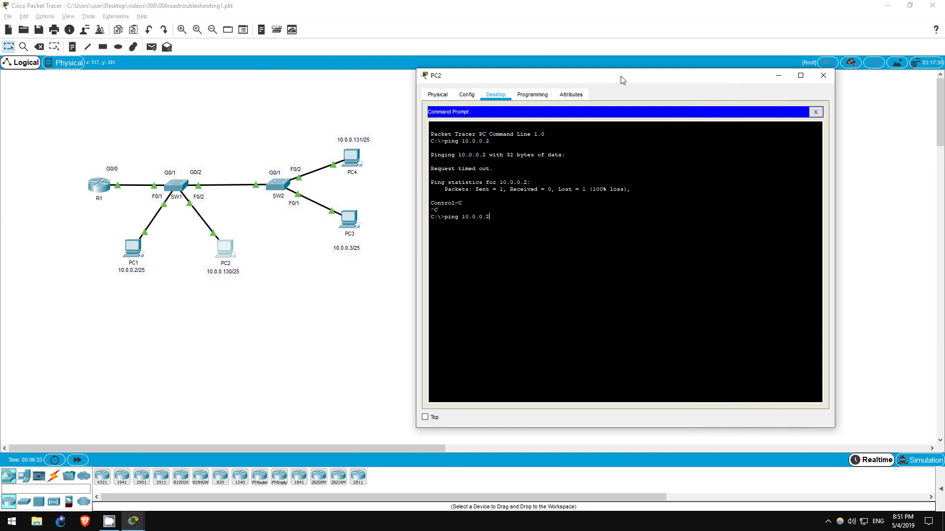
{"action": "key", "text": "BackSpace"}
{"action": "type", "text": "3"}
{"action": "key", "text": "Return"}
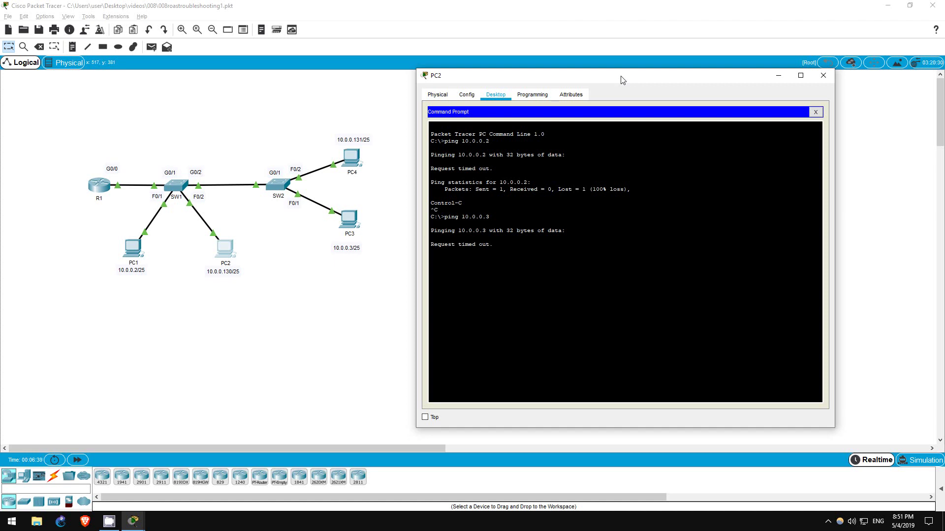
{"action": "key", "text": "ctrl+c"}
- From PC2, ping PC4 at 10.0.0.131, then minimize the PC2 window
{"action": "key", "text": "Up"}
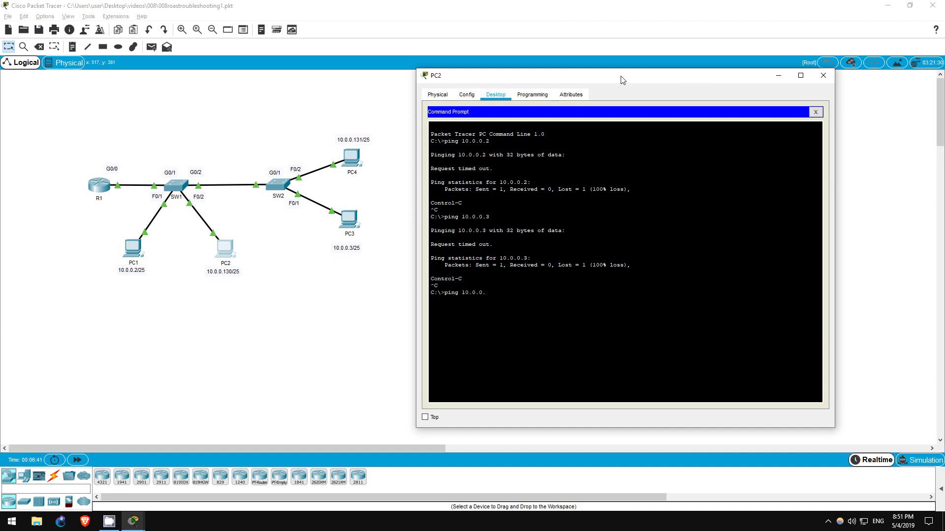
{"action": "key", "text": "BackSpace"}
{"action": "type", "text": "131"}
{"action": "key", "text": "Return"}
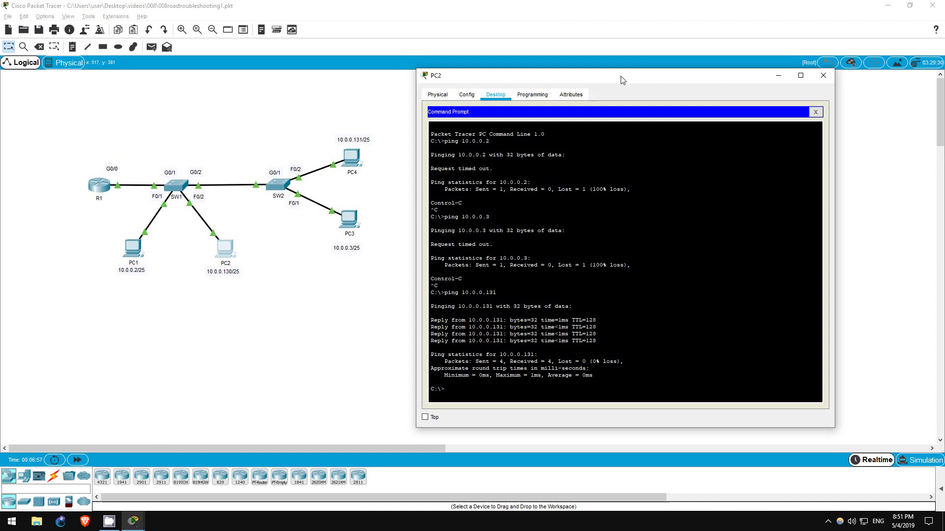
{"action": "left_click", "coordinate": [778, 76]}
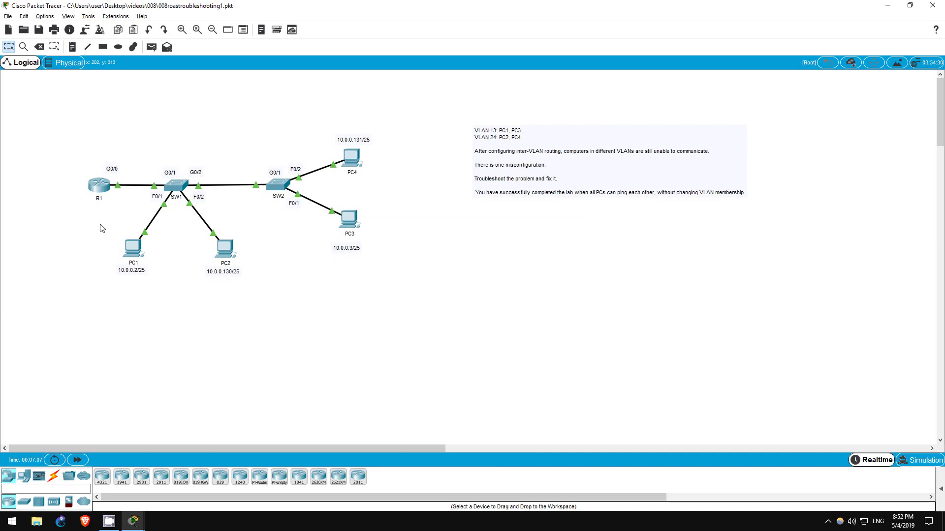
- Open SW1's command line and enter privileged EXEC mode with en
{"action": "left_click", "coordinate": [173, 185]}
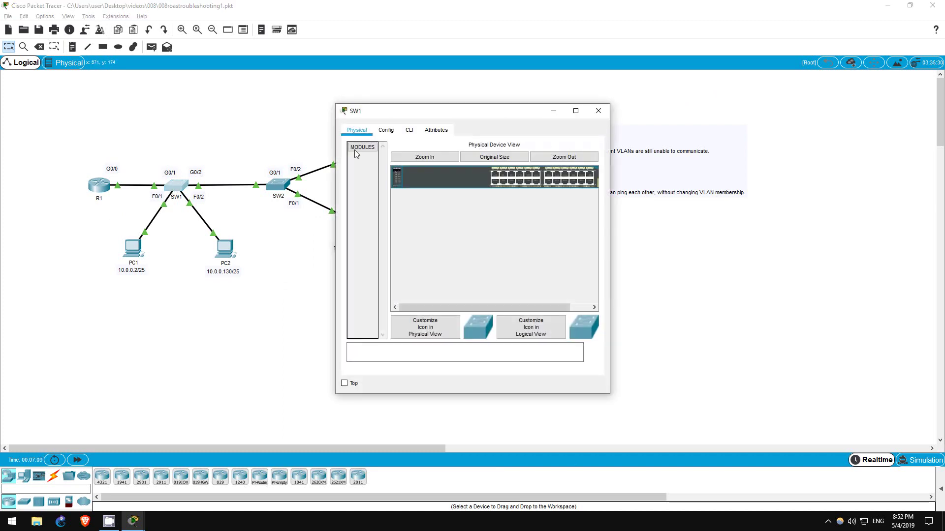
{"action": "left_click", "coordinate": [408, 131]}
{"action": "left_click_drag", "start_coordinate": [413, 112], "coordinate": [540, 106]}
{"action": "key", "text": "Return"}
{"action": "type", "text": "e"}
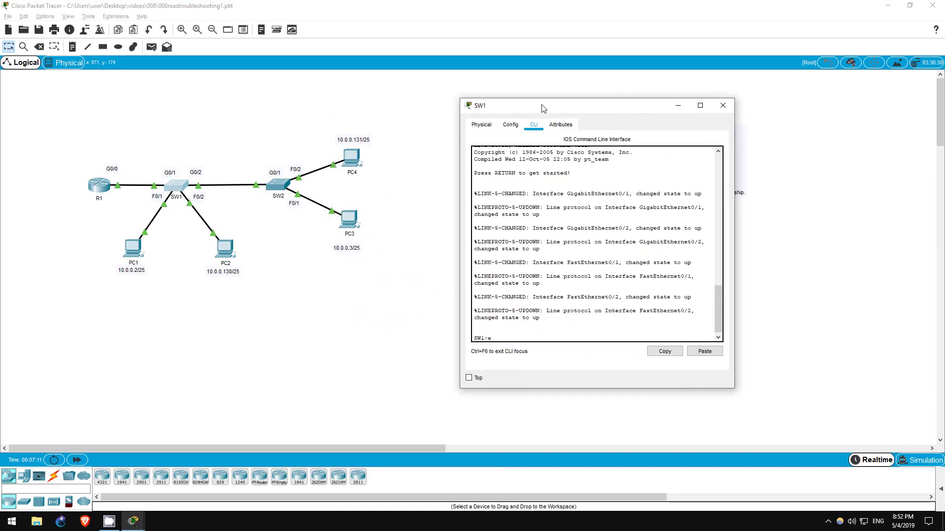
{"action": "type", "text": "n"}
{"action": "key", "text": "Return"}
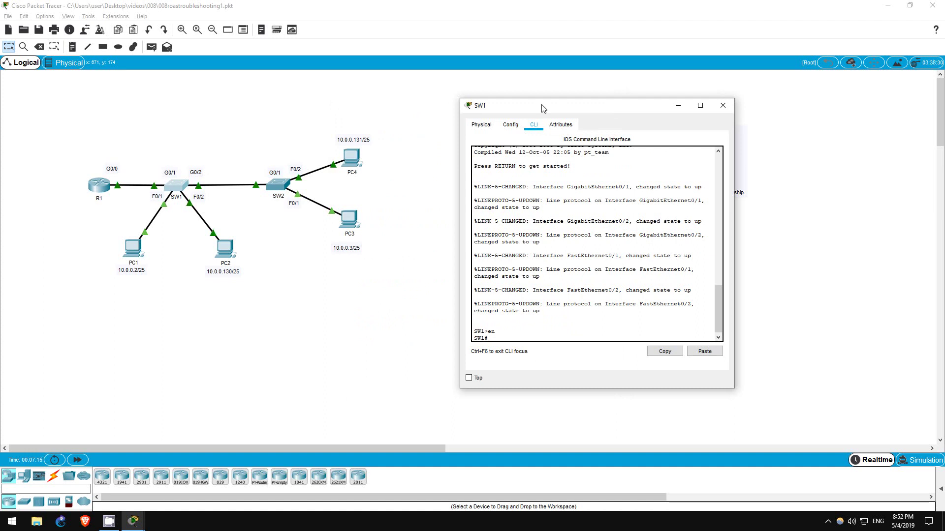
- Run sh ip int br on SW1 and check the status of GigabitEthernet0/1
{"action": "type", "text": "sh ip int br"}
{"action": "key", "text": "Return"}
{"action": "key", "text": "space"}
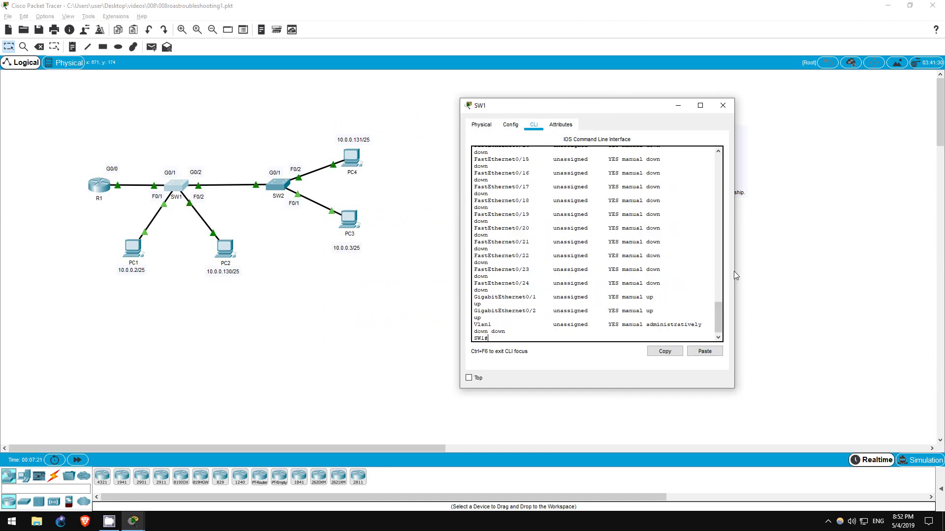
{"action": "left_click_drag", "start_coordinate": [734, 271], "coordinate": [838, 265]}
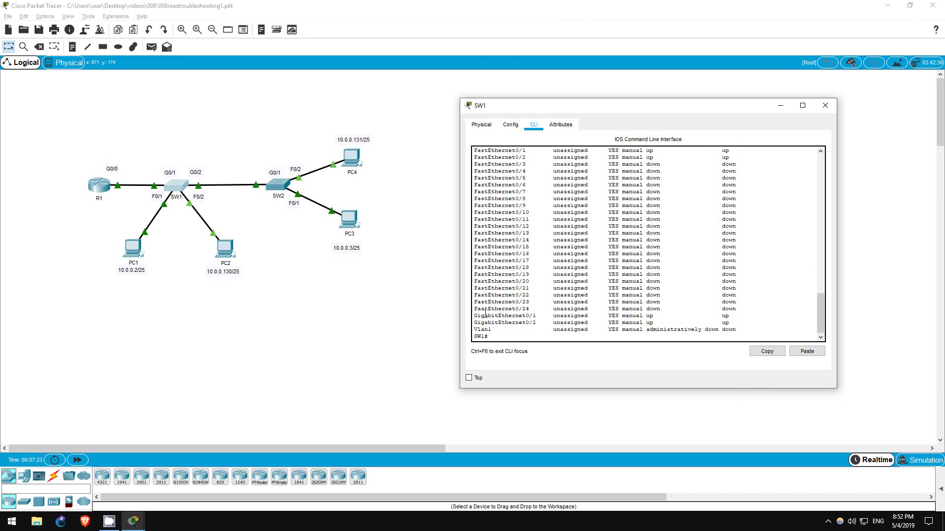
{"action": "left_click_drag", "start_coordinate": [481, 315], "coordinate": [745, 315]}
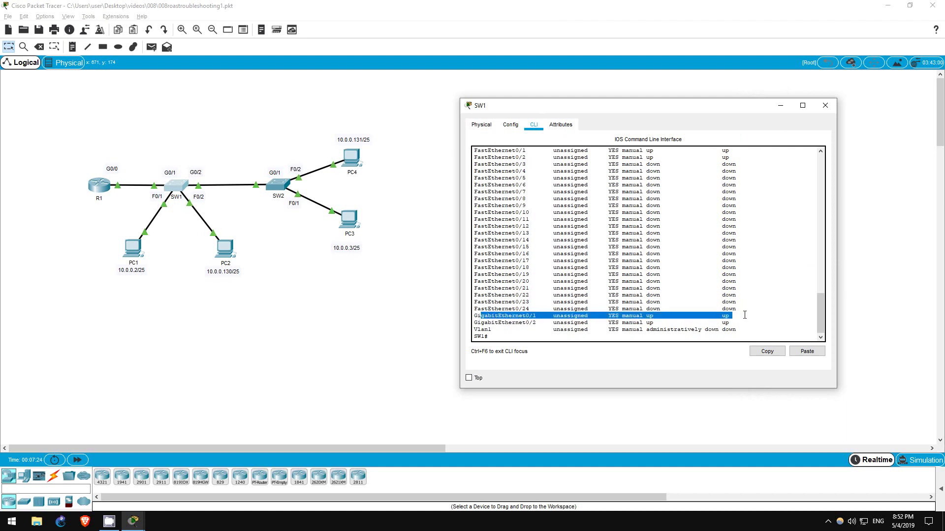
{"action": "left_click", "coordinate": [500, 336]}
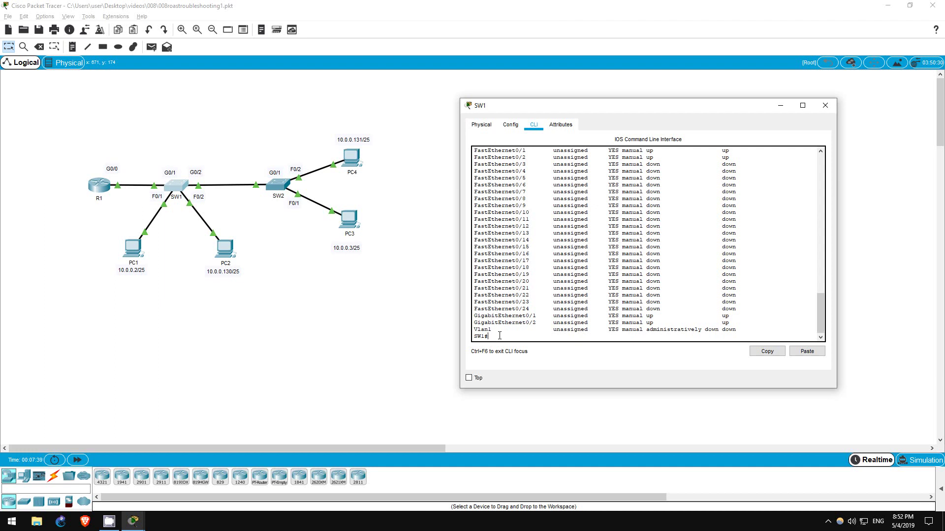
- Run sh interfaces trunk on SW1, check the trunk status and VLANs of Gig0/1 and Gig0/2, and minimize its window
{"action": "type", "text": "sh int"}
{"action": "key", "text": "Tab"}
{"action": "type", "text": "tru"}
{"action": "key", "text": "Tab"}
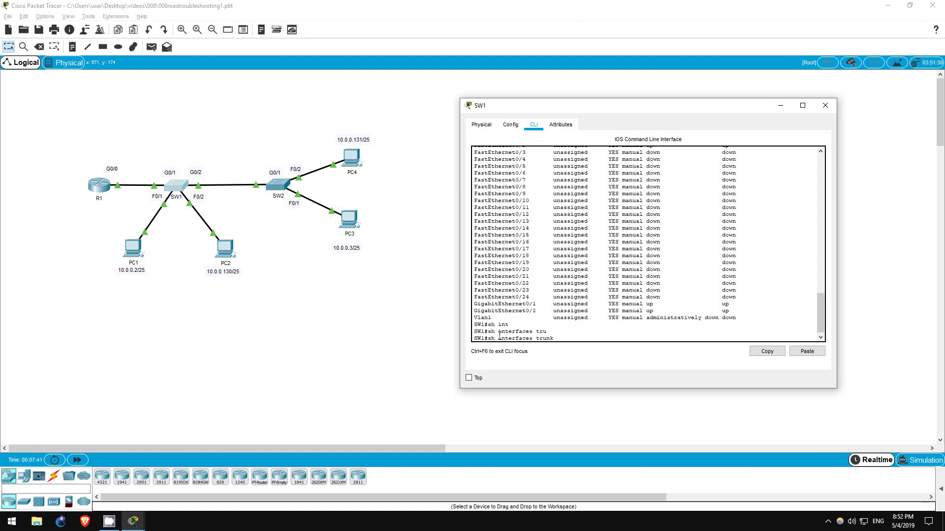
{"action": "key", "text": "Return"}
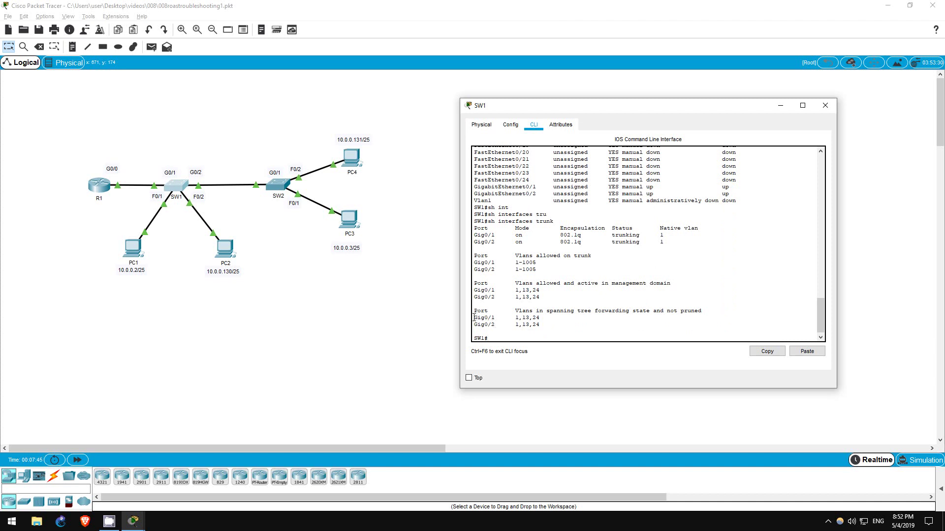
{"action": "left_click_drag", "start_coordinate": [474, 317], "coordinate": [569, 330]}
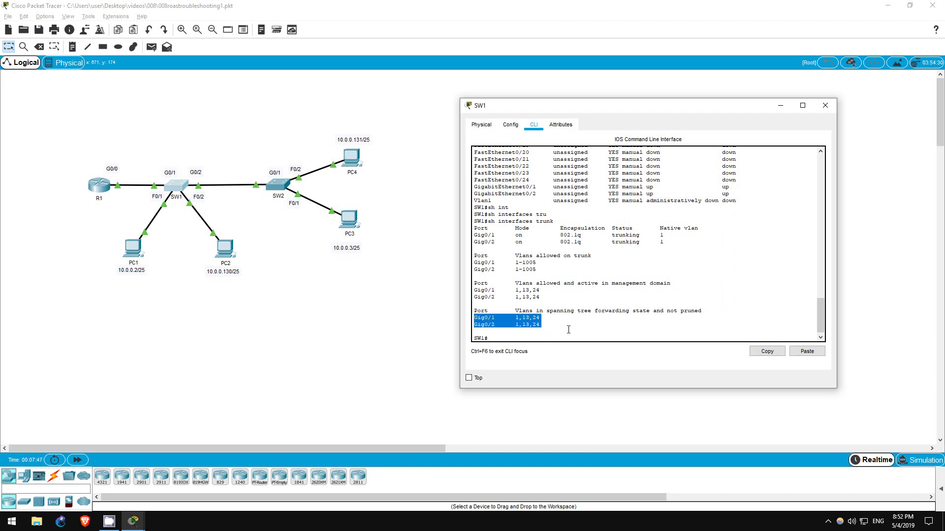
{"action": "left_click", "coordinate": [569, 261]}
{"action": "left_click_drag", "start_coordinate": [478, 235], "coordinate": [579, 246]}
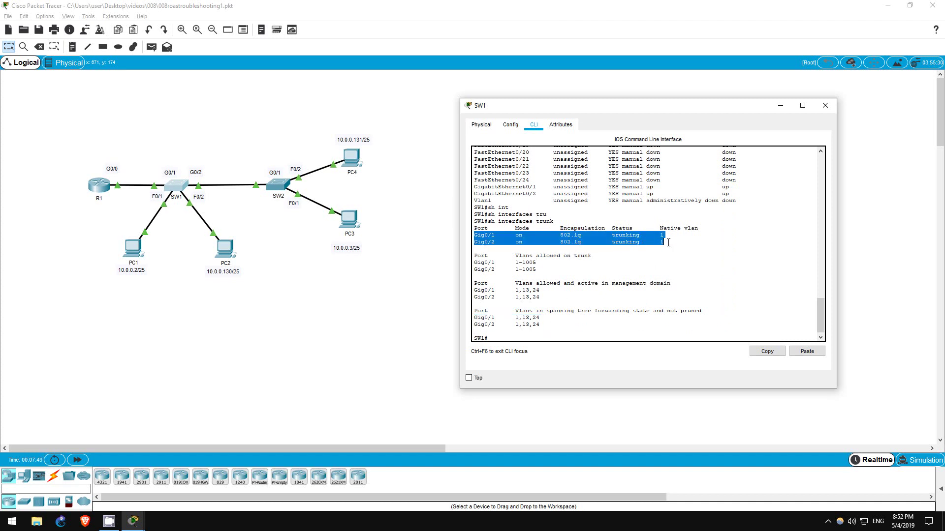
{"action": "left_click", "coordinate": [520, 336]}
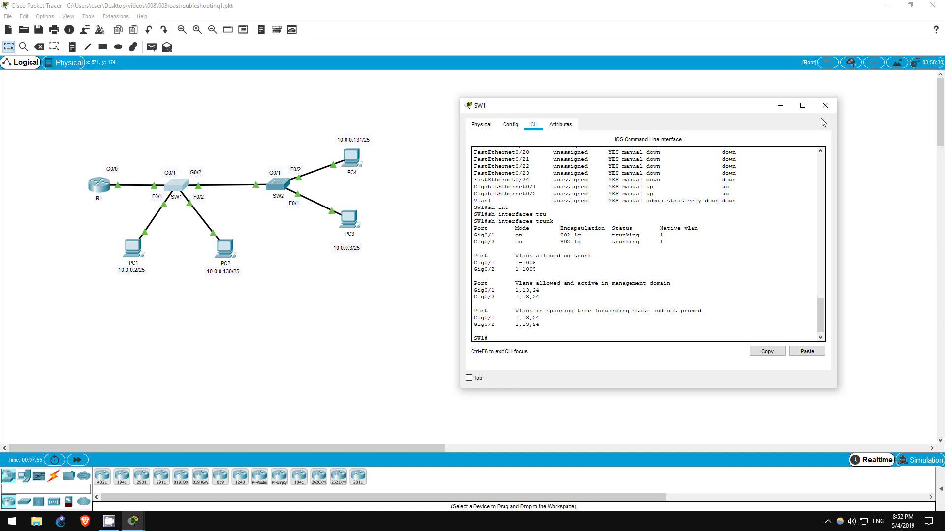
{"action": "left_click", "coordinate": [780, 106]}
- Open R1's command line and enter privileged EXEC mode with en
{"action": "left_click", "coordinate": [99, 185]}
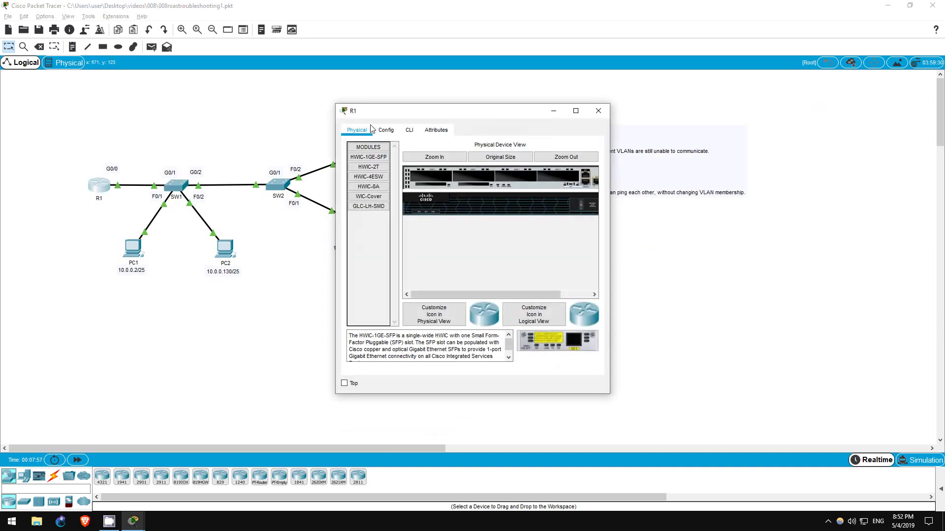
{"action": "left_click_drag", "start_coordinate": [380, 112], "coordinate": [526, 112]}
{"action": "left_click", "coordinate": [542, 126]}
{"action": "key", "text": "Return"}
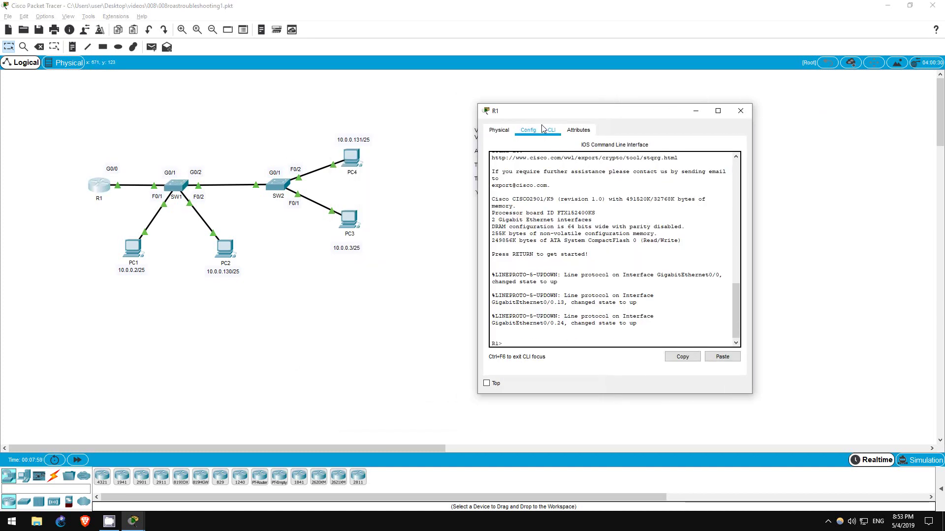
{"action": "type", "text": "en"}
{"action": "key", "text": "Return"}
- Run show ip int br on R1 and check the IP addresses of the GigabitEthernet0/0.13 and 0/0.24 subinterfaces
{"action": "type", "text": "show ip int br"}
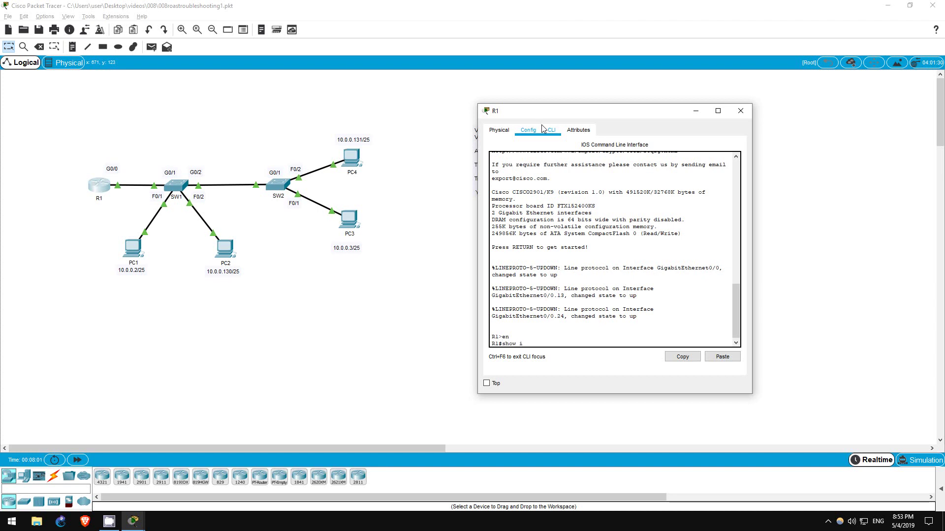
{"action": "key", "text": "Return"}
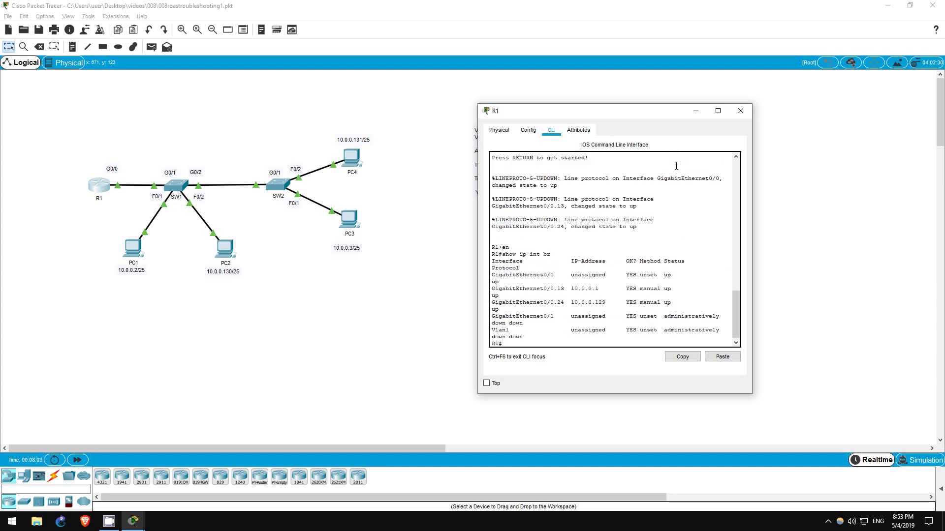
{"action": "left_click_drag", "start_coordinate": [753, 273], "coordinate": [812, 265]}
{"action": "left_click_drag", "start_coordinate": [571, 313], "coordinate": [610, 319]}
{"action": "left_click", "coordinate": [607, 323]}
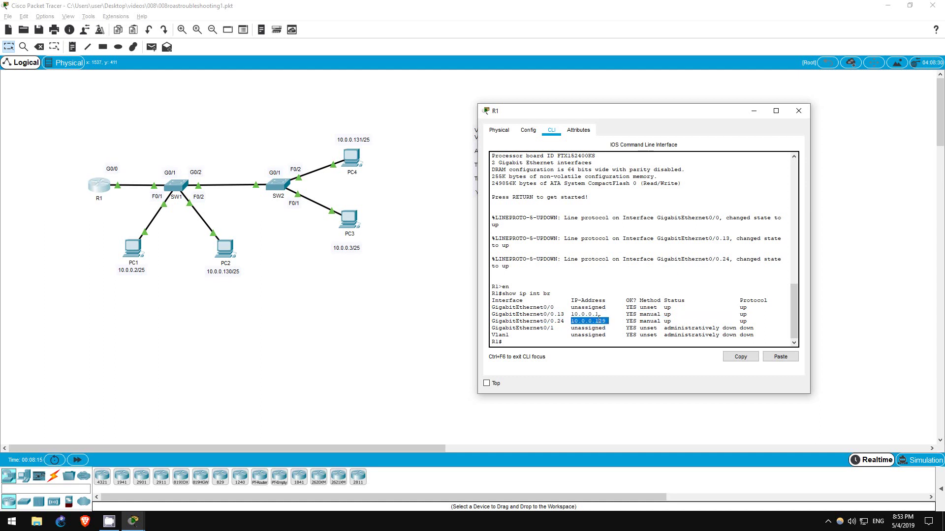
- Run ipconfig /all in PC1's command prompt and check its default gateway address
{"action": "left_click", "coordinate": [598, 320]}
{"action": "left_click", "coordinate": [134, 254]}
{"action": "left_click", "coordinate": [135, 254]}
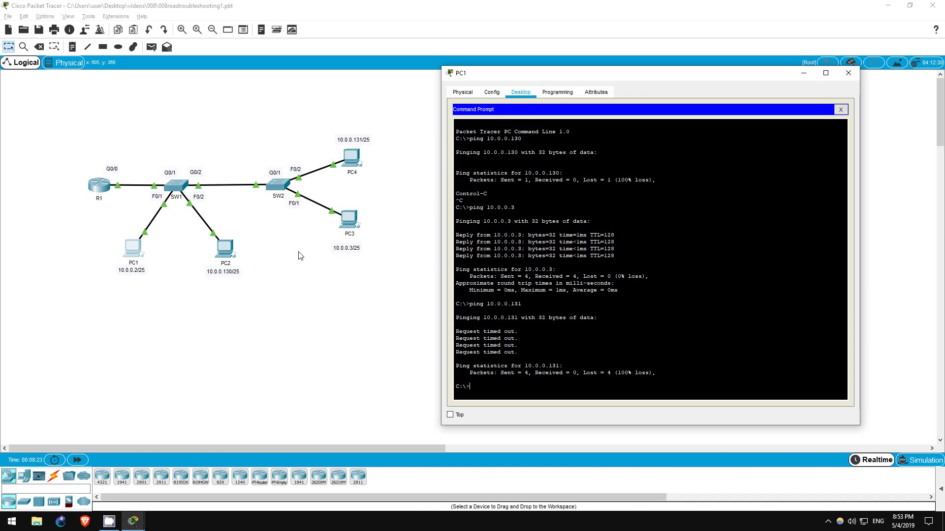
{"action": "type", "text": "ipconfig /a"}
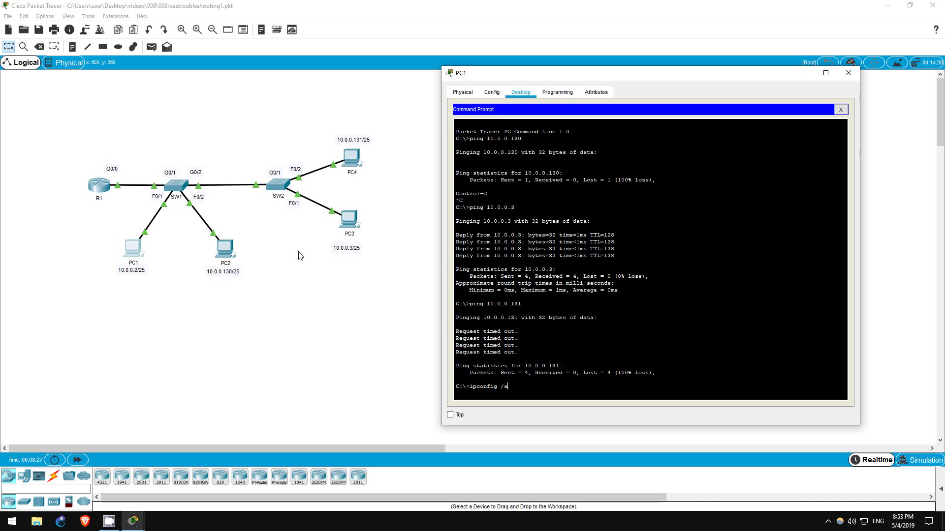
{"action": "type", "text": "ll"}
{"action": "key", "text": "Return"}
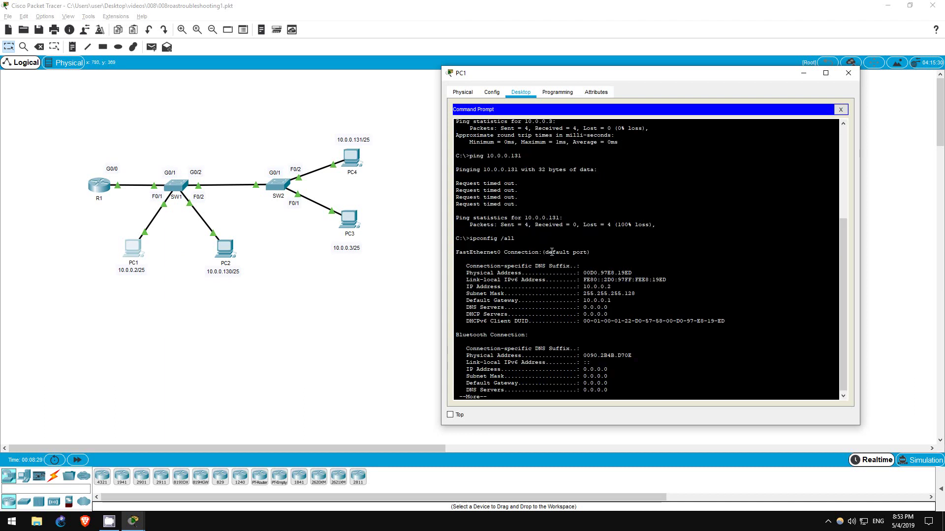
{"action": "left_click_drag", "start_coordinate": [583, 300], "coordinate": [613, 302]}
- Run ipconfig /all in PC2's command prompt and check its default gateway address
{"action": "left_click", "coordinate": [226, 250]}
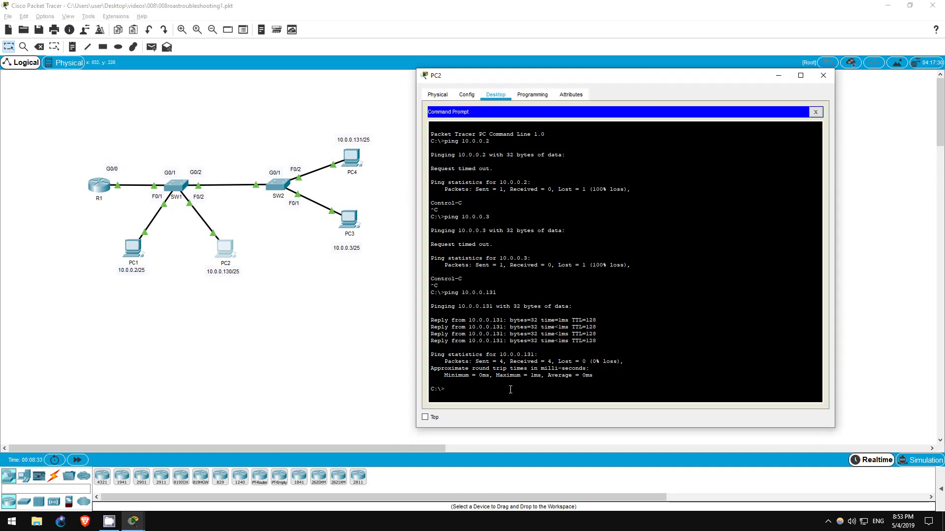
{"action": "type", "text": "ipconfig /all"}
{"action": "key", "text": "Return"}
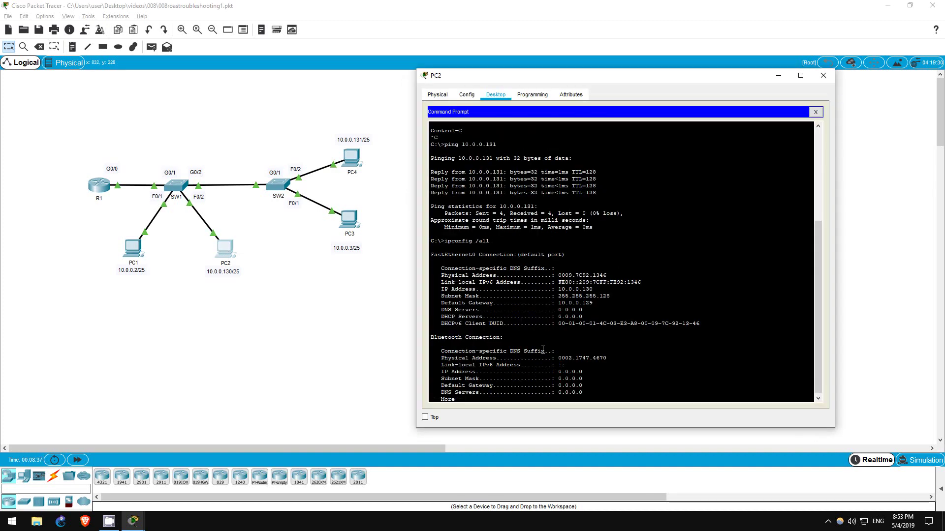
{"action": "left_click_drag", "start_coordinate": [559, 302], "coordinate": [620, 307]}
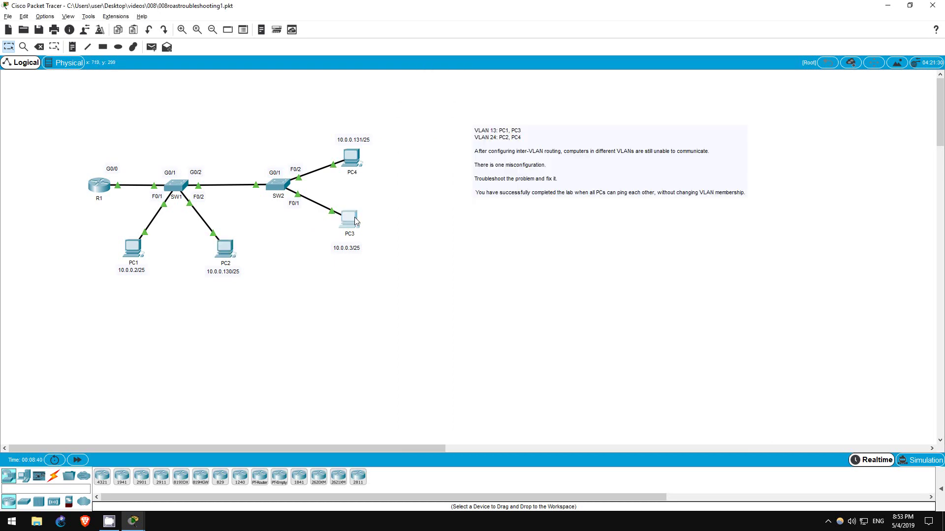
- Open PC3's command prompt, run ipconfig /all and check its default gateway address
{"action": "left_click", "coordinate": [354, 219]}
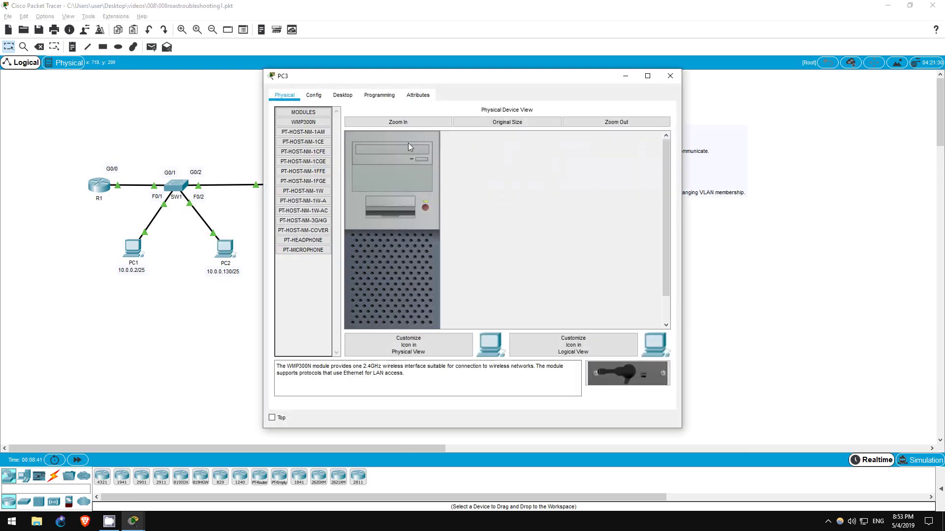
{"action": "left_click", "coordinate": [341, 96]}
{"action": "left_click", "coordinate": [538, 139]}
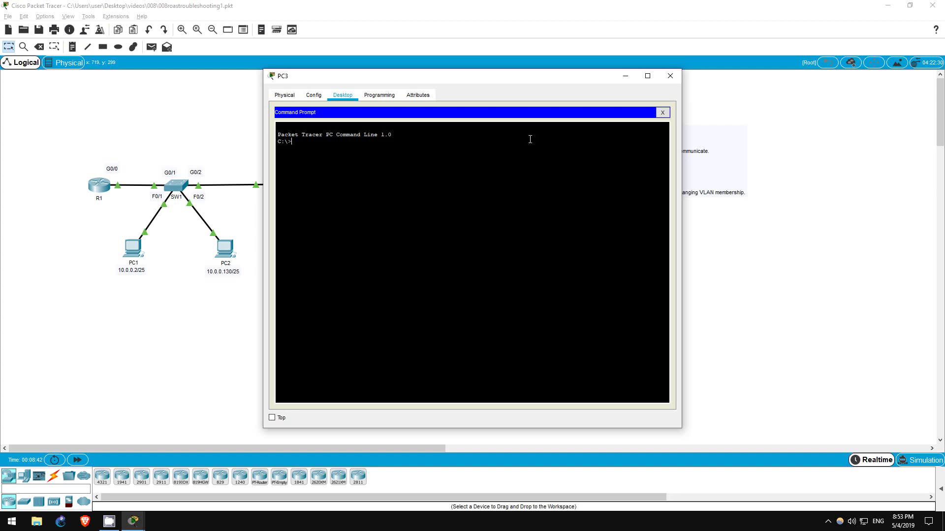
{"action": "type", "text": "ipconfig /all"}
{"action": "key", "text": "Return"}
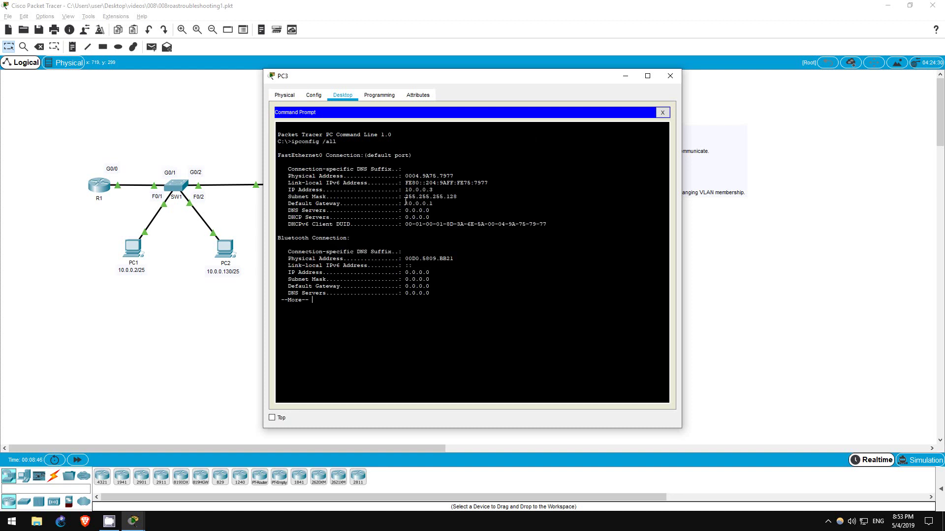
{"action": "double_click", "coordinate": [423, 203]}
{"action": "left_click_drag", "start_coordinate": [394, 76], "coordinate": [590, 81]}
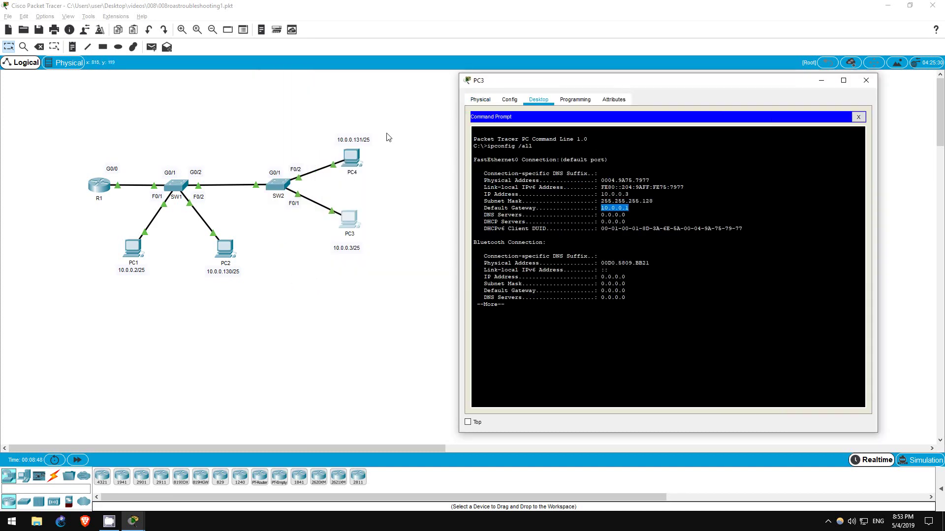
- Open PC4's command prompt, run ipconfig /all, check its default gateway address, and minimize its window
{"action": "left_click", "coordinate": [352, 159]}
{"action": "left_click", "coordinate": [342, 95]}
{"action": "left_click", "coordinate": [545, 133]}
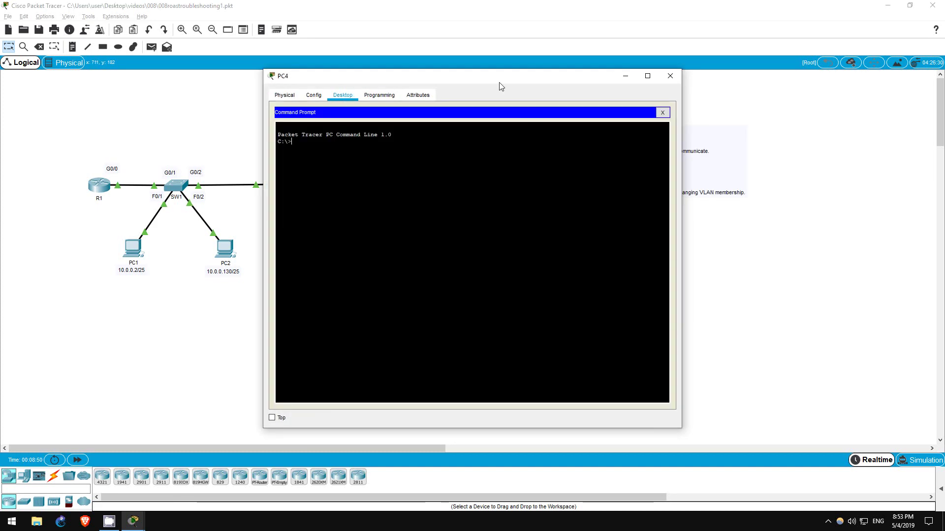
{"action": "left_click_drag", "start_coordinate": [500, 81], "coordinate": [615, 81]}
{"action": "type", "text": "ipconfig /all"}
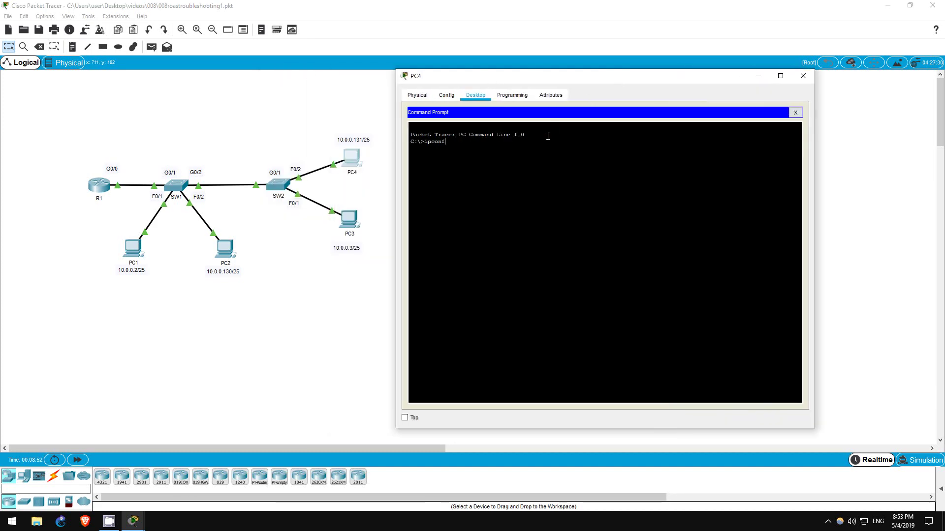
{"action": "key", "text": "Return"}
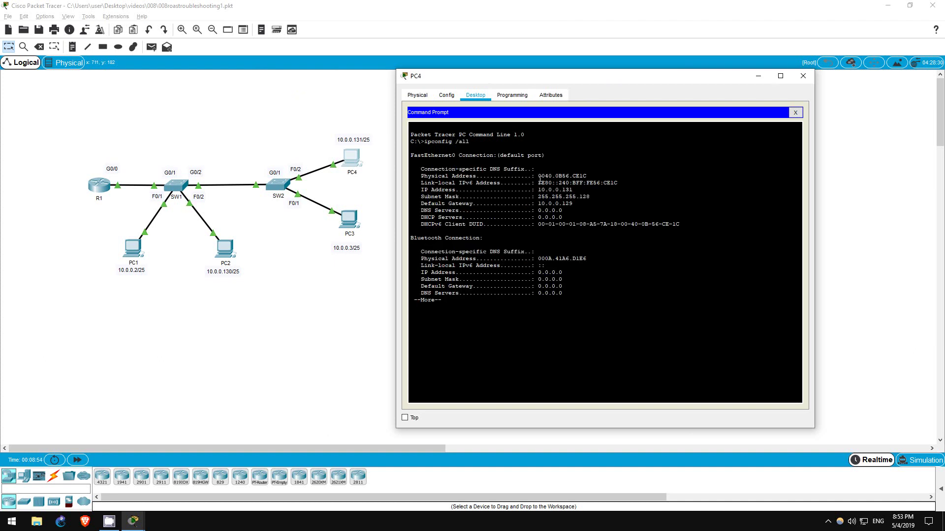
{"action": "left_click_drag", "start_coordinate": [535, 203], "coordinate": [579, 205]}
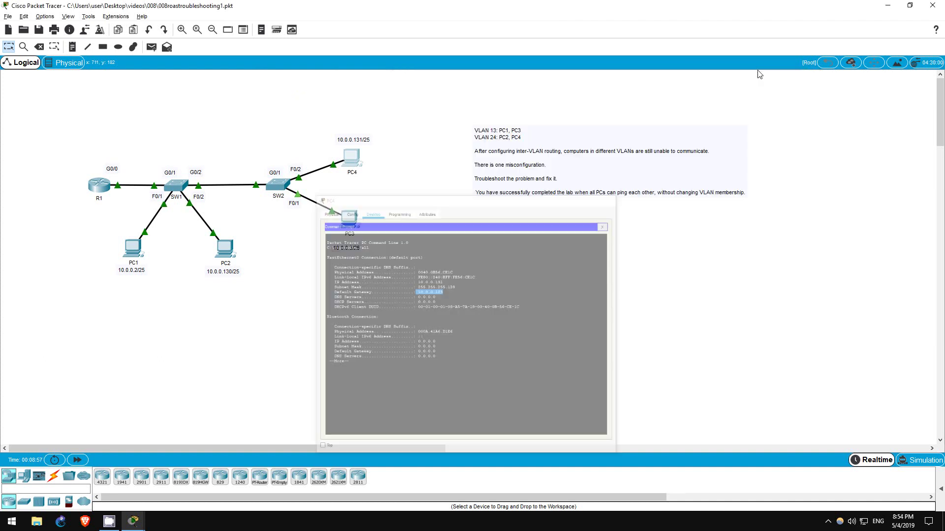
{"action": "left_click", "coordinate": [758, 76]}
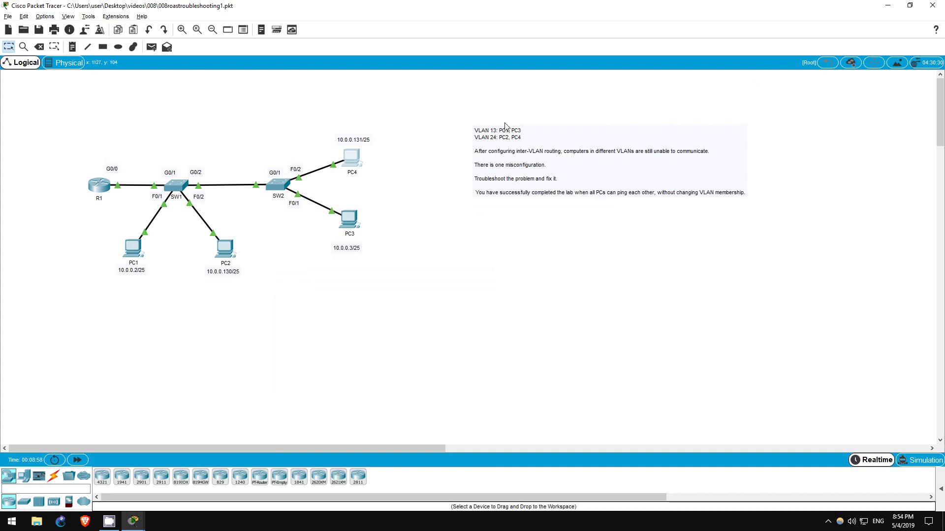
- Run show interface g0/0.13 on R1 and check the subinterface's 802.1Q encapsulation VLAN ID
{"action": "left_click", "coordinate": [113, 186]}
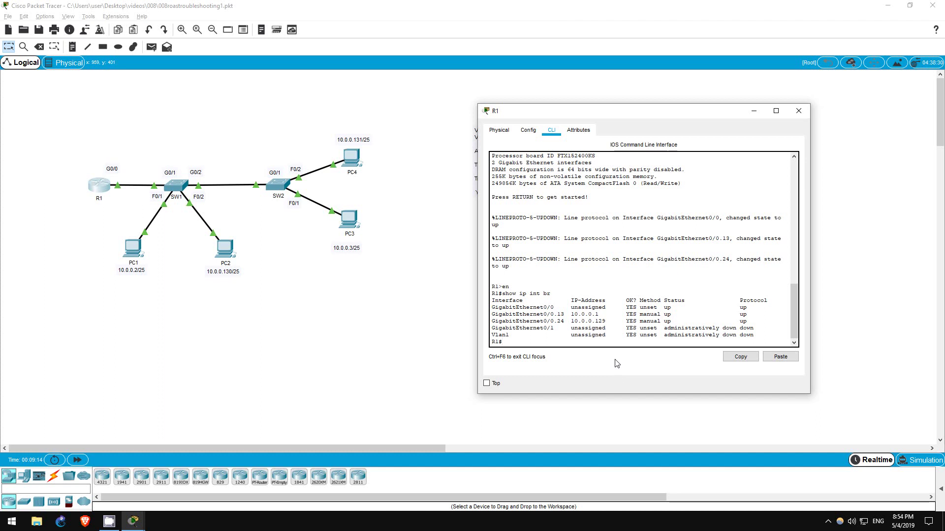
{"action": "type", "text": "sh"}
{"action": "key", "text": "Tab"}
{"action": "type", "text": "int"}
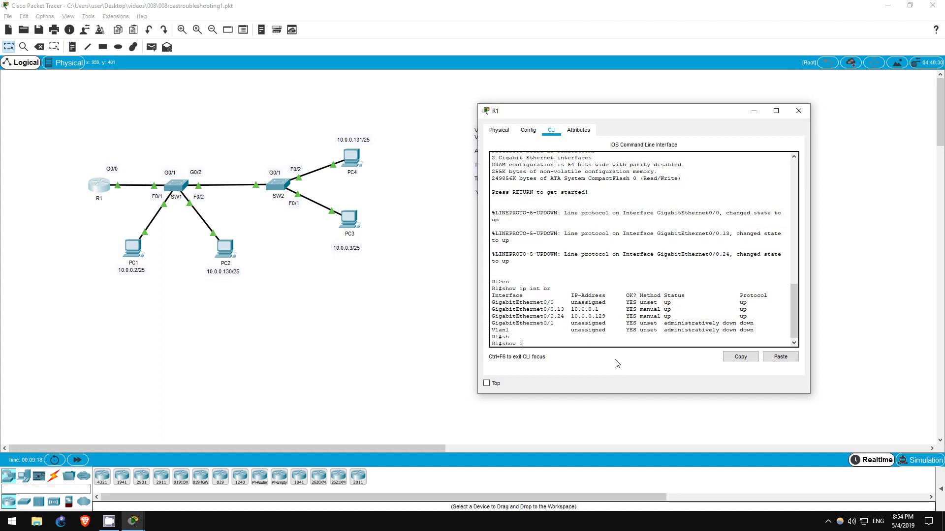
{"action": "key", "text": "Tab"}
{"action": "key", "text": "BackSpace"}
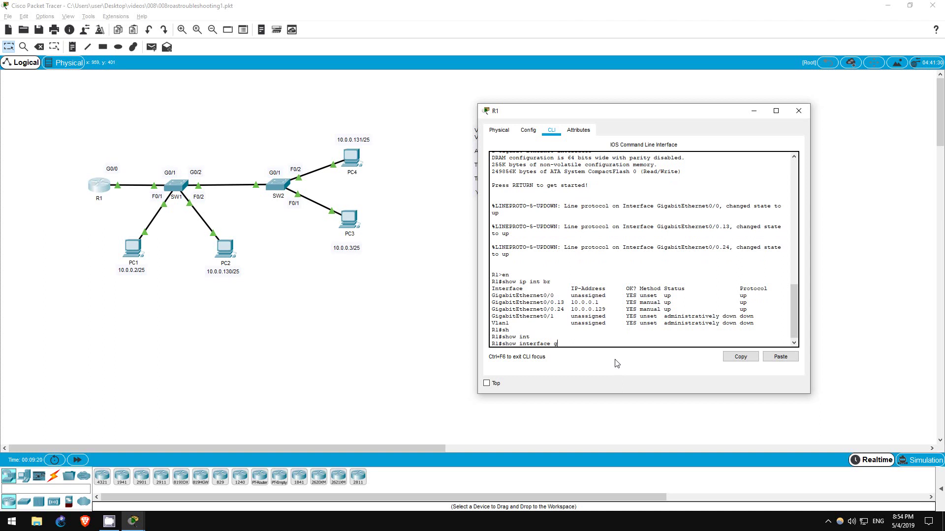
{"action": "type", "text": "g0/0.13"}
{"action": "key", "text": "Return"}
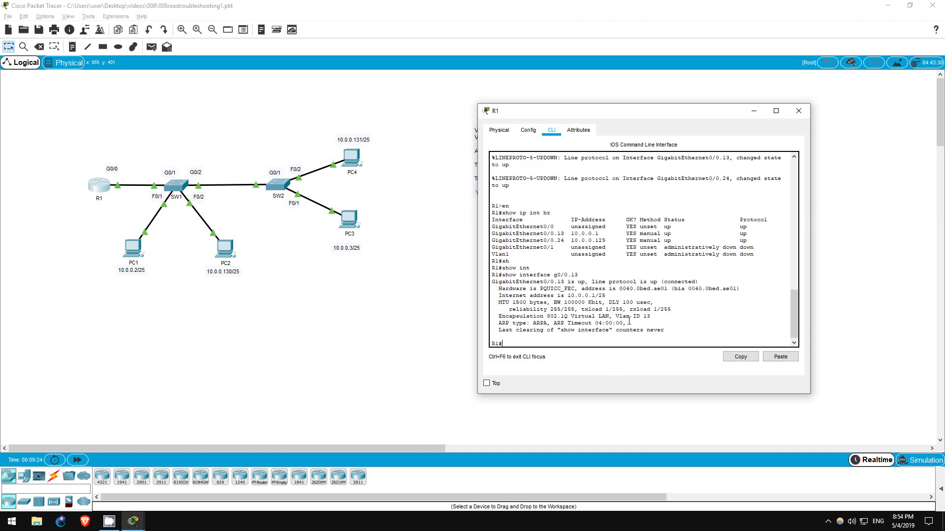
{"action": "left_click_drag", "start_coordinate": [498, 315], "coordinate": [660, 319]}
- Run sh int g0/0.24 on R1 and check the subinterface's 802.1Q encapsulation VLAN ID
{"action": "left_click", "coordinate": [589, 343]}
{"action": "type", "text": "sh int g0/0.24"}
{"action": "key", "text": "Return"}
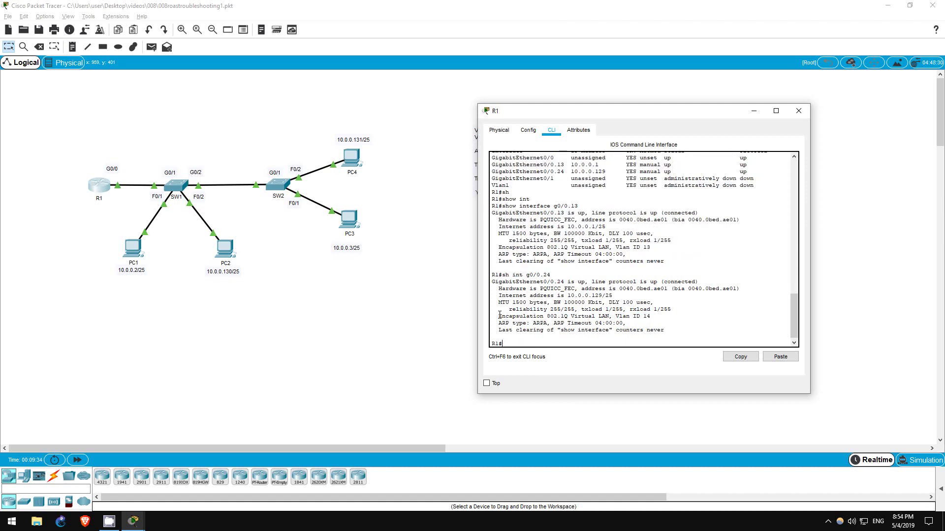
{"action": "left_click_drag", "start_coordinate": [498, 316], "coordinate": [654, 316]}
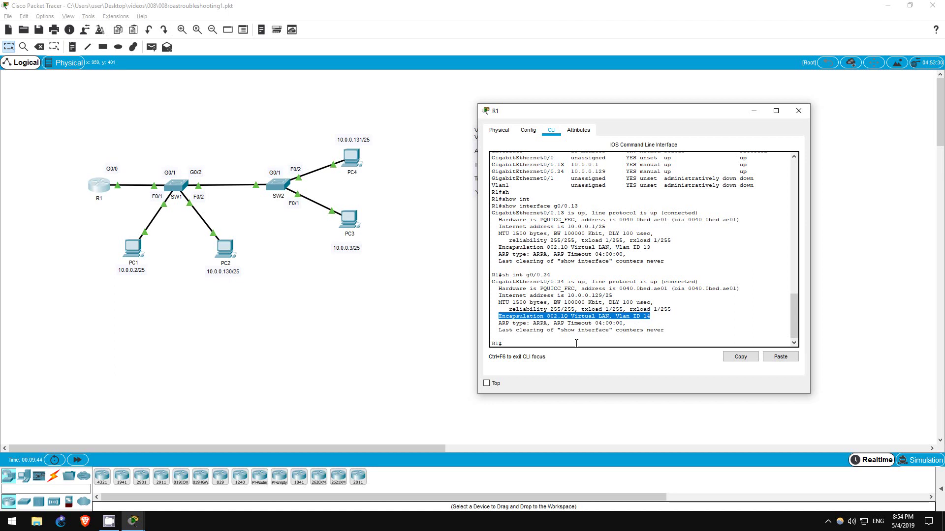
{"action": "left_click", "coordinate": [576, 343]}
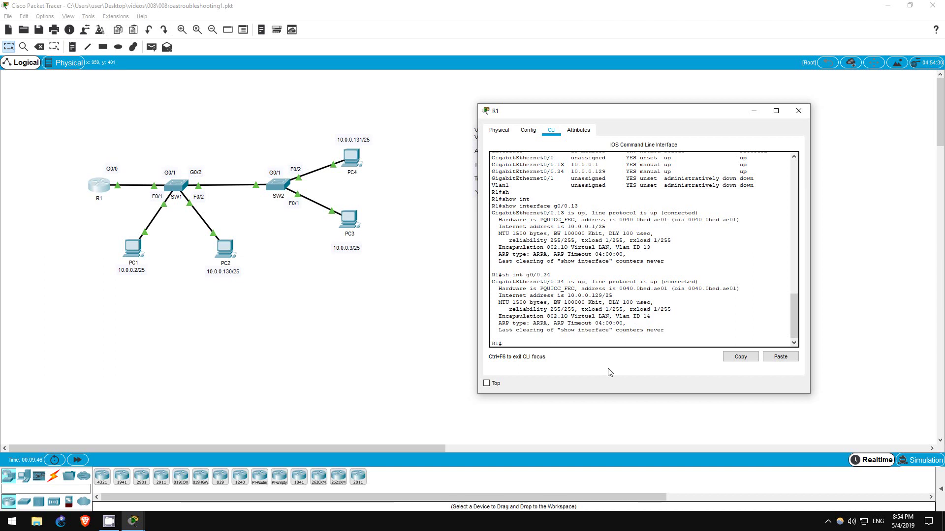
- Configure R1's g0/0.24 subinterface with encap dot1q 24 in configuration mode, and minimize R1's window
{"action": "type", "text": "conf t"}
{"action": "key", "text": "Return"}
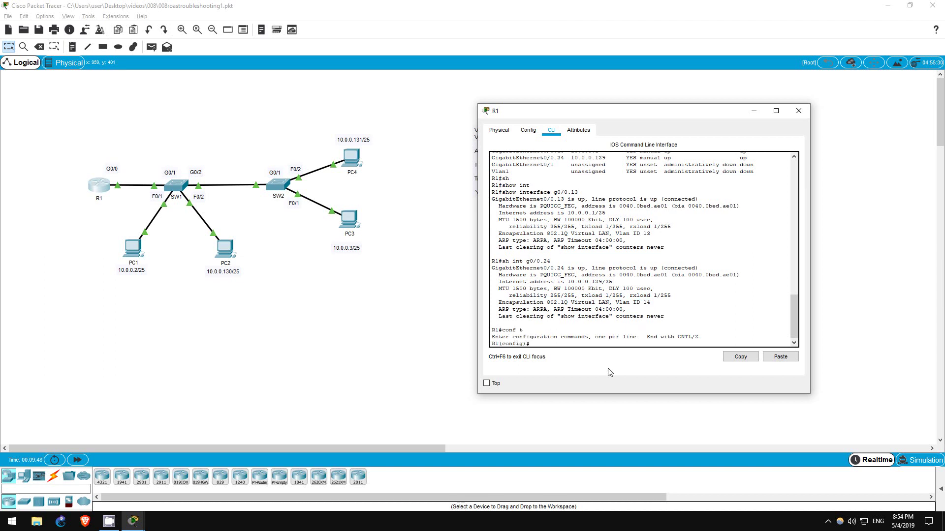
{"action": "type", "text": "int g0/0.24"}
{"action": "key", "text": "Return"}
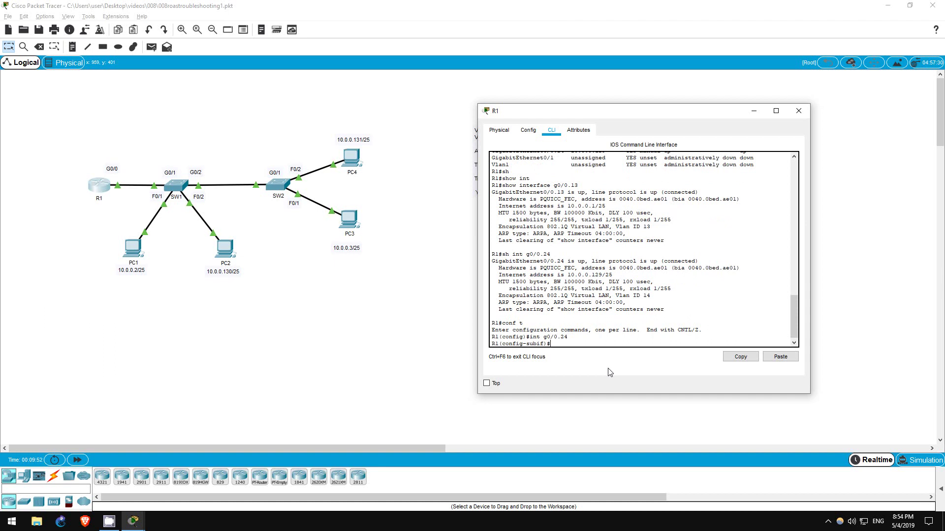
{"action": "type", "text": "encap dot1q 24"}
{"action": "key", "text": "Return"}
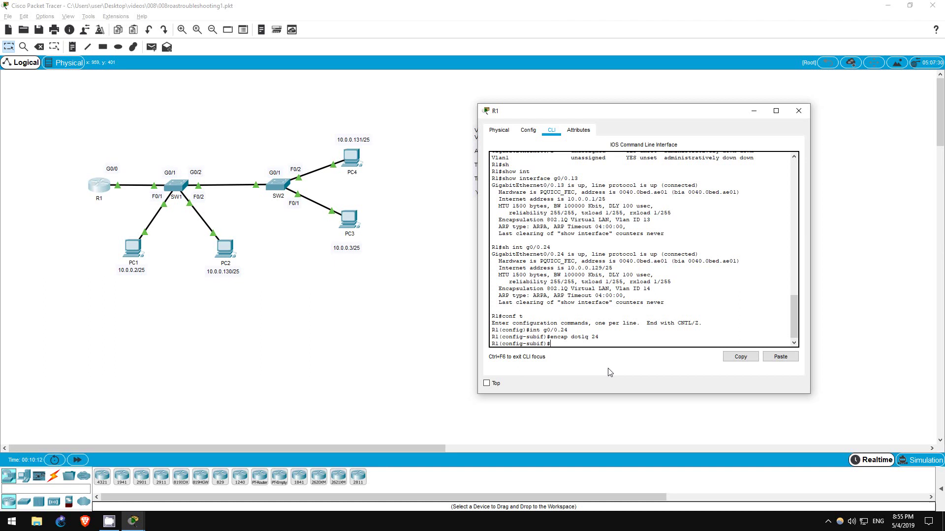
{"action": "left_click", "coordinate": [753, 110]}
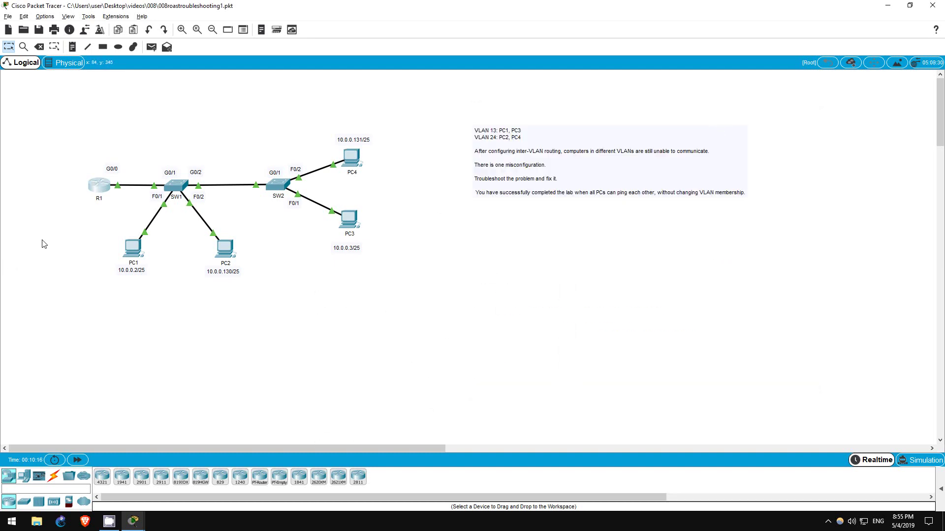
- Finish the paused ipconfig output on PC1, ping PC2 at 10.0.0.130 and stop the ping once it replies
{"action": "left_click", "coordinate": [132, 249]}
{"action": "left_click", "coordinate": [623, 312]}
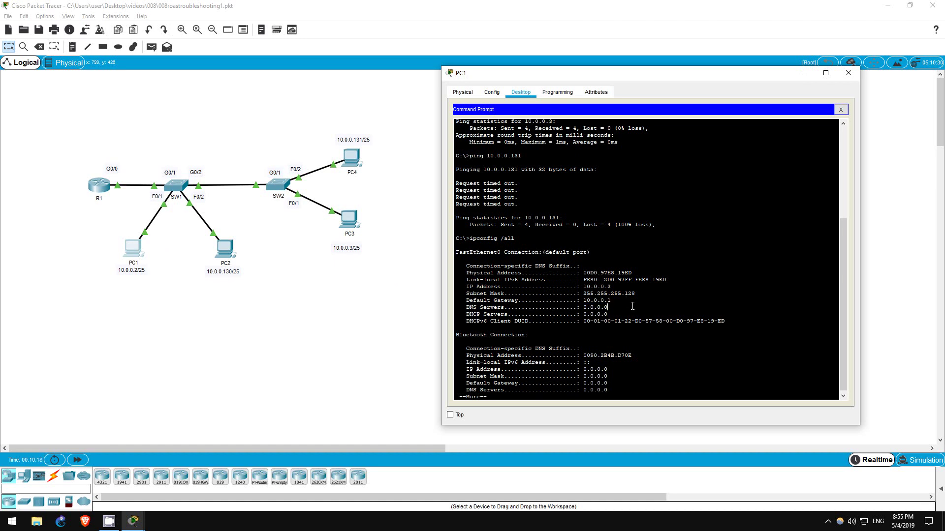
{"action": "key", "text": "space"}
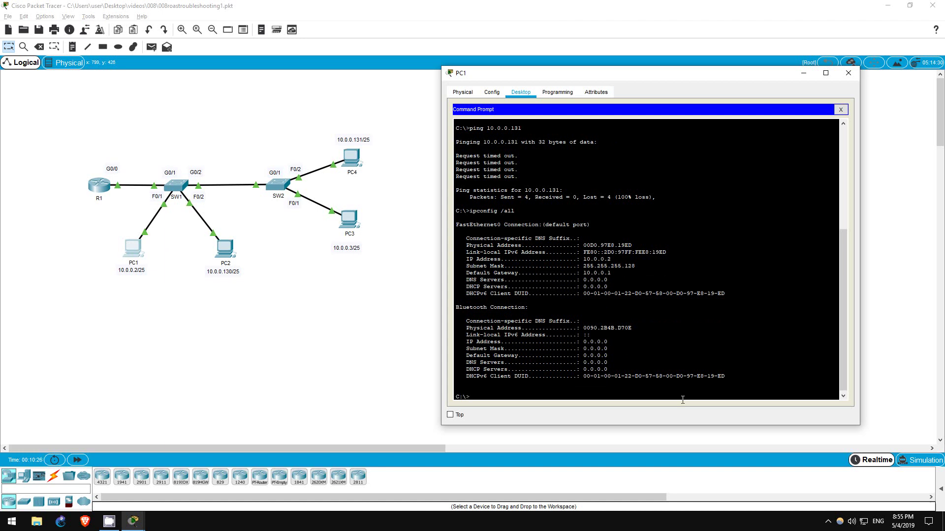
{"action": "type", "text": "ng 10.0.0.130"}
{"action": "key", "text": "Return"}
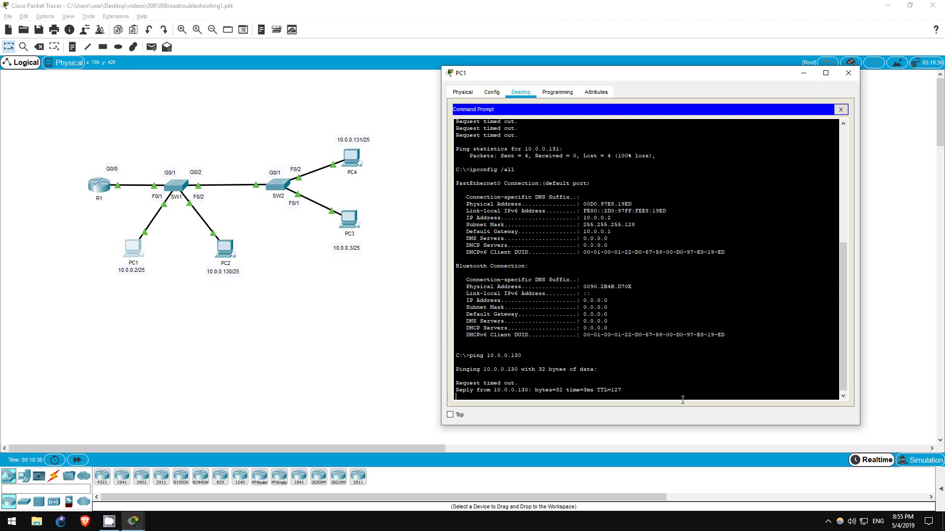
{"action": "key", "text": "ctrl+c"}
- Ping PC3 at 10.0.0.3 and PC4 at 10.0.0.131 from PC1's command prompt
{"action": "type", "text": "ping 10.0.0.3"}
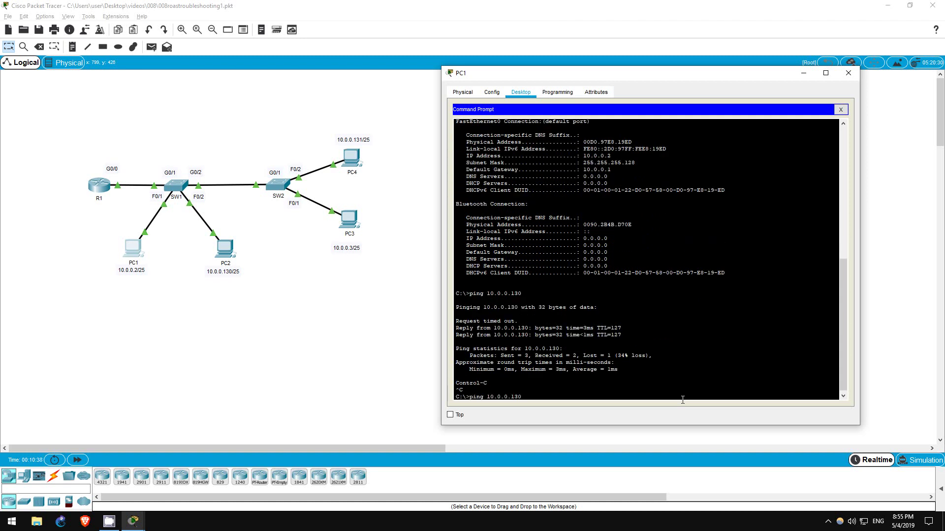
{"action": "key", "text": "Return"}
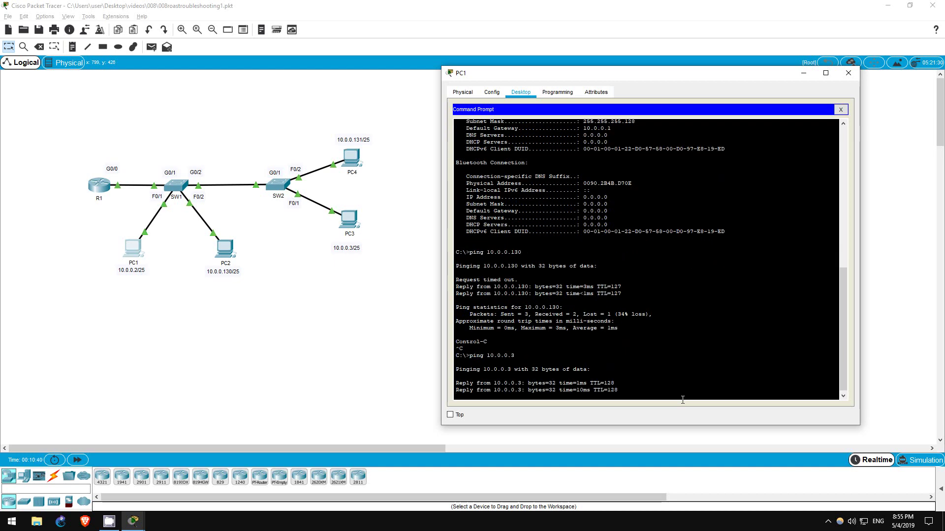
{"action": "key", "text": "ctrl+c"}
{"action": "type", "text": "ping 10.0.0."}
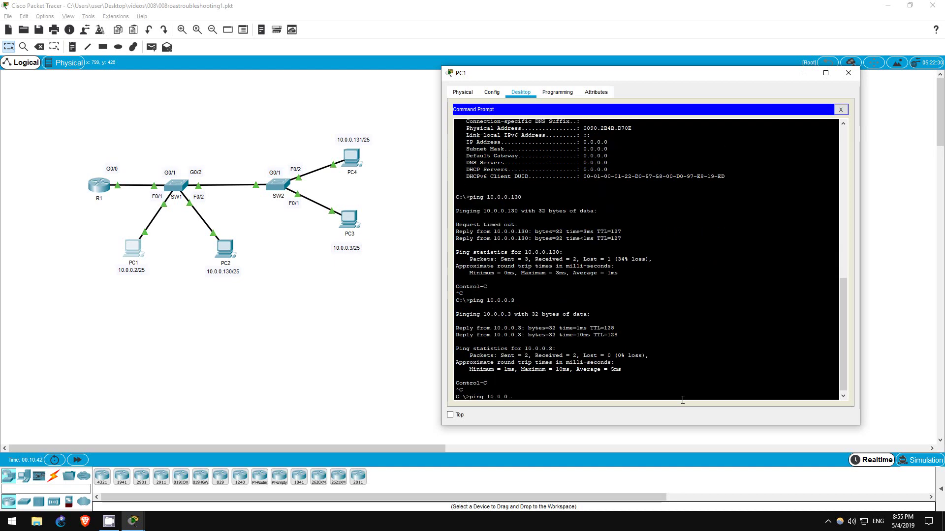
{"action": "type", "text": "131"}
{"action": "key", "text": "Return"}
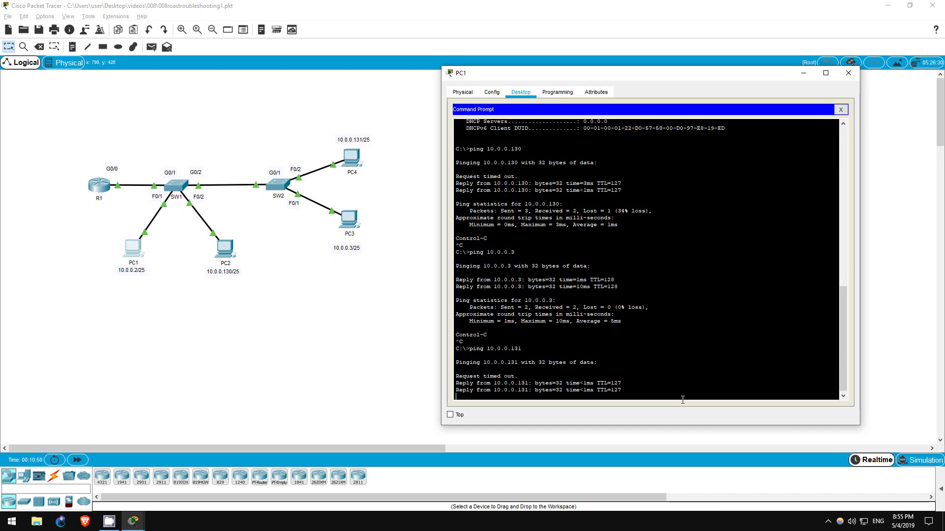
- Finish the paused ipconfig output on PC2, ping PC1 at 10.0.0.2 and stop the ping once it replies
{"action": "left_click", "coordinate": [223, 253]}
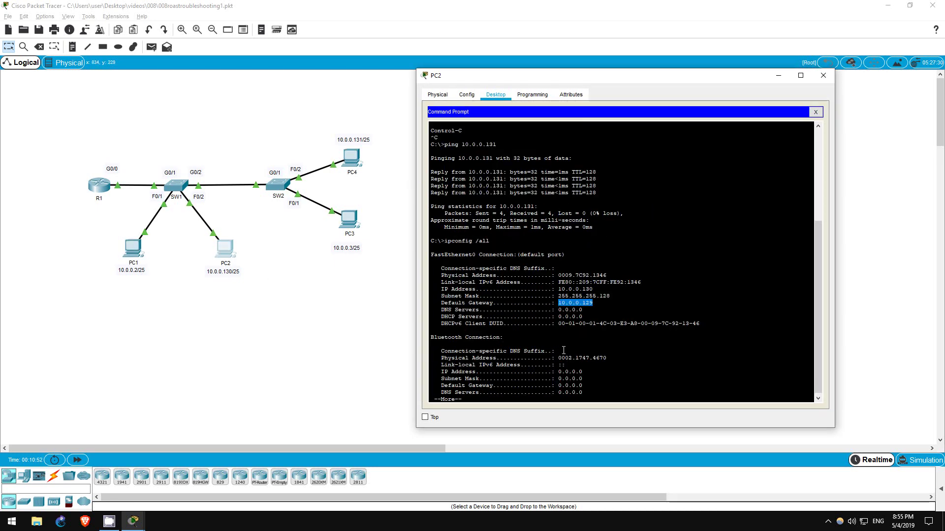
{"action": "left_click_drag", "start_coordinate": [431, 347], "coordinate": [586, 374]}
{"action": "key", "text": "space"}
{"action": "type", "text": "ping"}
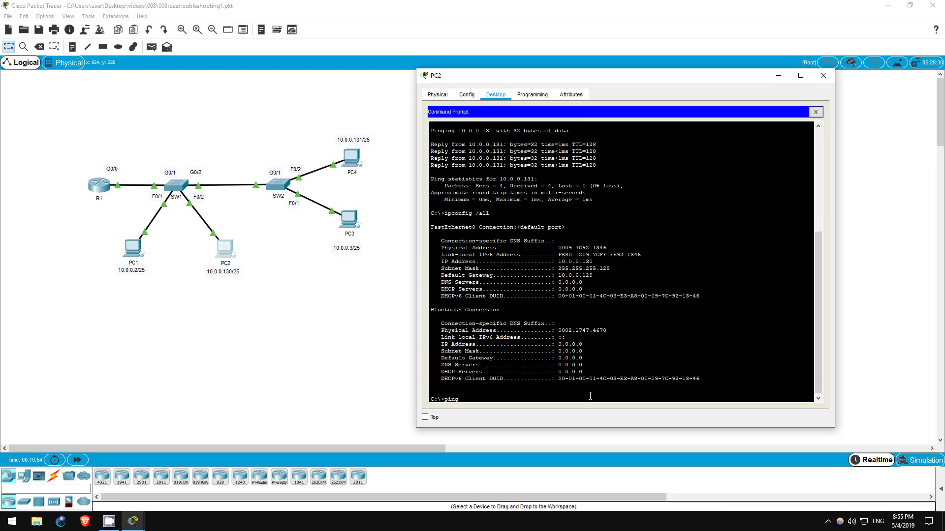
{"action": "type", "text": " 10.0.0.2"}
{"action": "key", "text": "Return"}
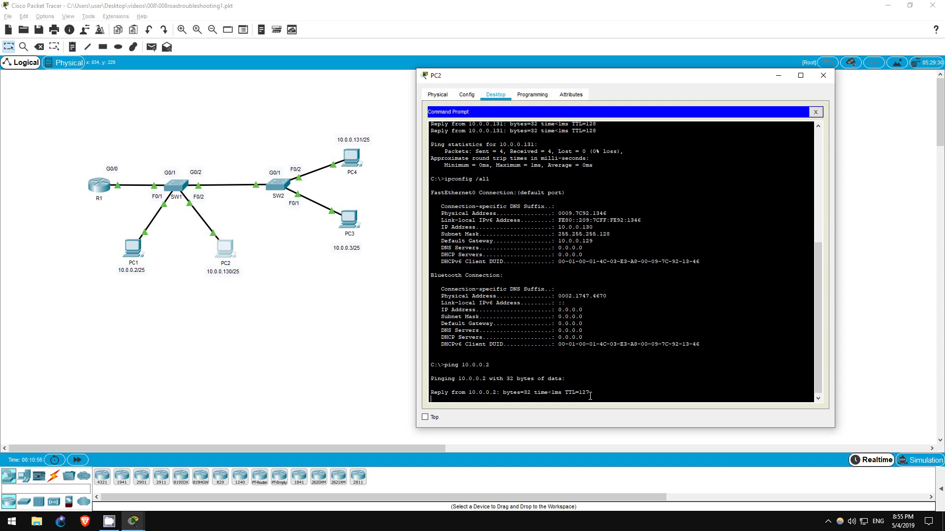
{"action": "key", "text": "ctrl+c"}
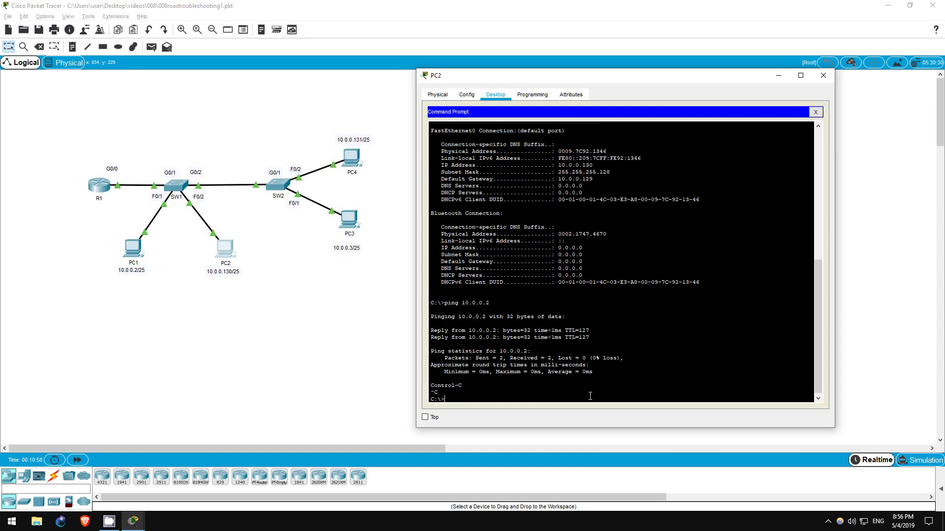
- Ping PC3 at 10.0.0.3 and PC4 at 10.0.0.131 from PC2's command prompt
{"action": "type", "text": "ping 10.0.0.3"}
{"action": "key", "text": "Return"}
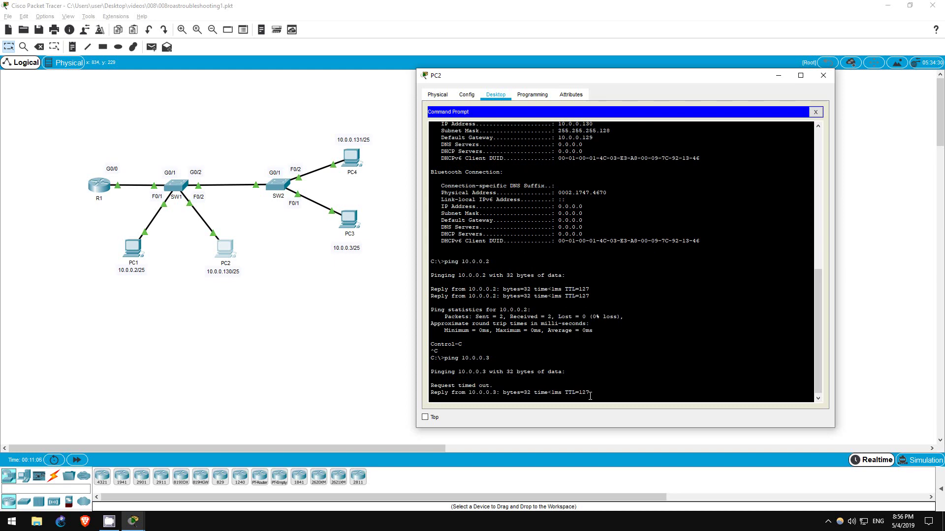
{"action": "key", "text": "ctrl+c"}
{"action": "key", "text": "Up"}
{"action": "type", "text": "131"}
{"action": "key", "text": "Return"}
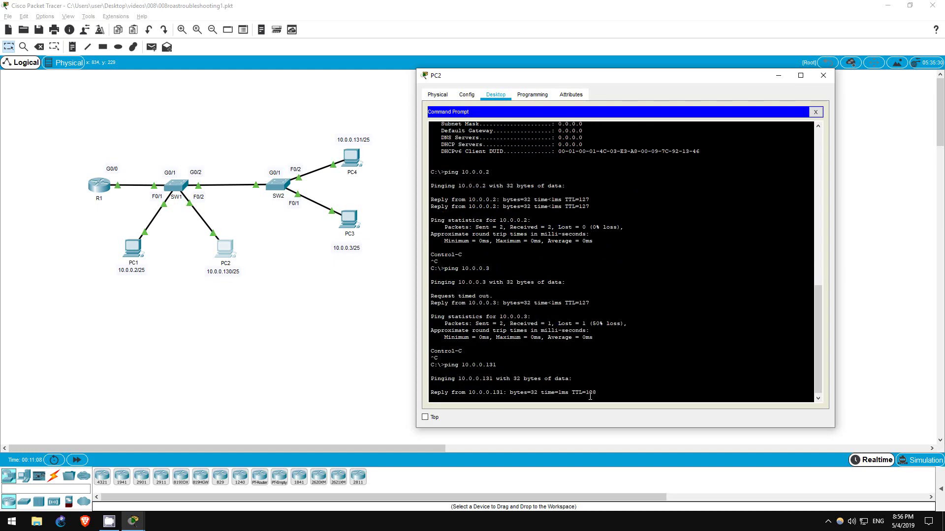